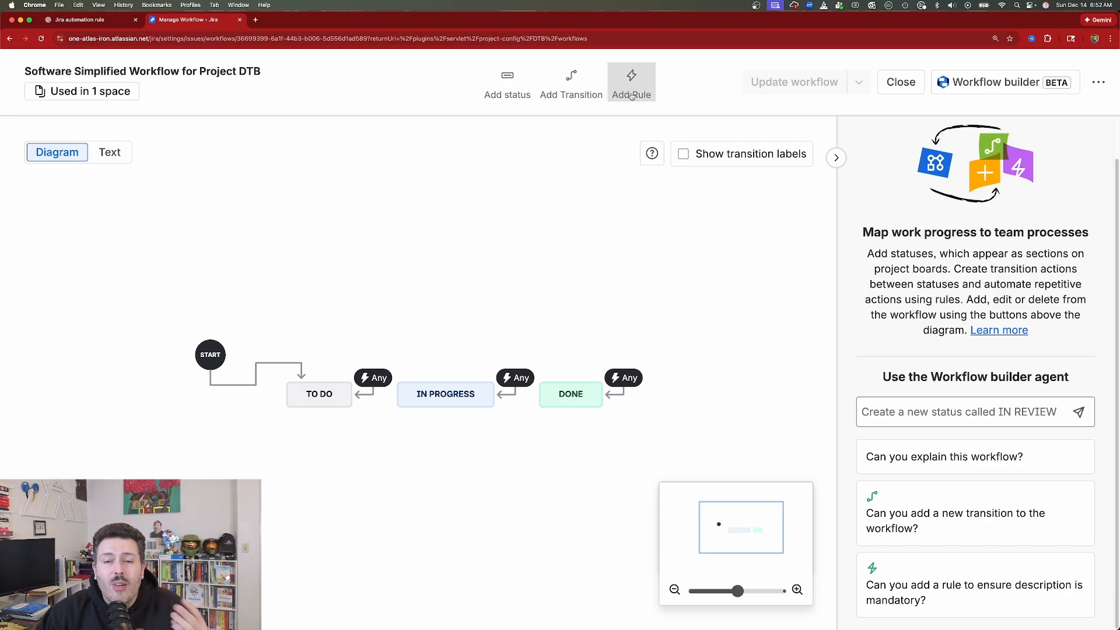
- Start a new workflow status and name it "new status"
{"action": "left_click", "coordinate": [506, 83]}
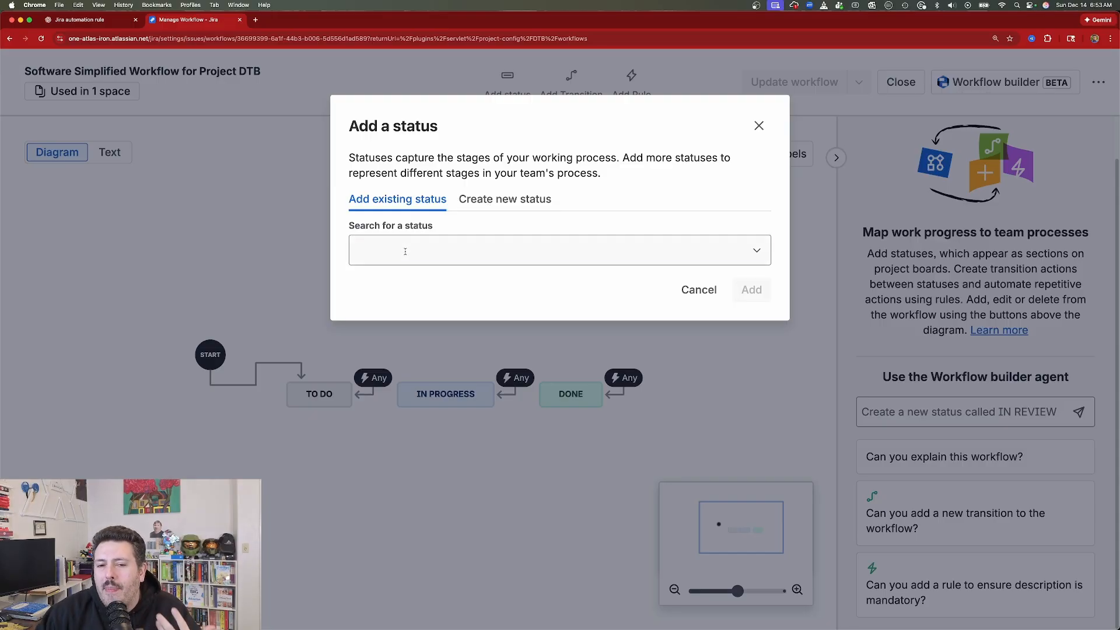
{"action": "left_click", "coordinate": [405, 252]}
{"action": "left_click", "coordinate": [509, 199]}
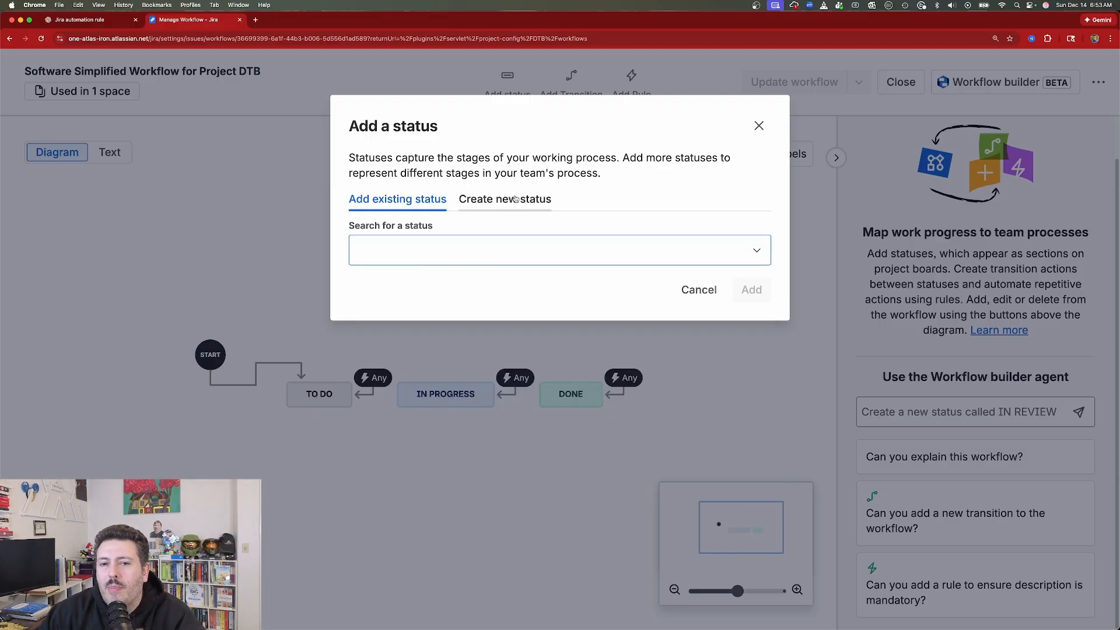
{"action": "left_click", "coordinate": [444, 249]}
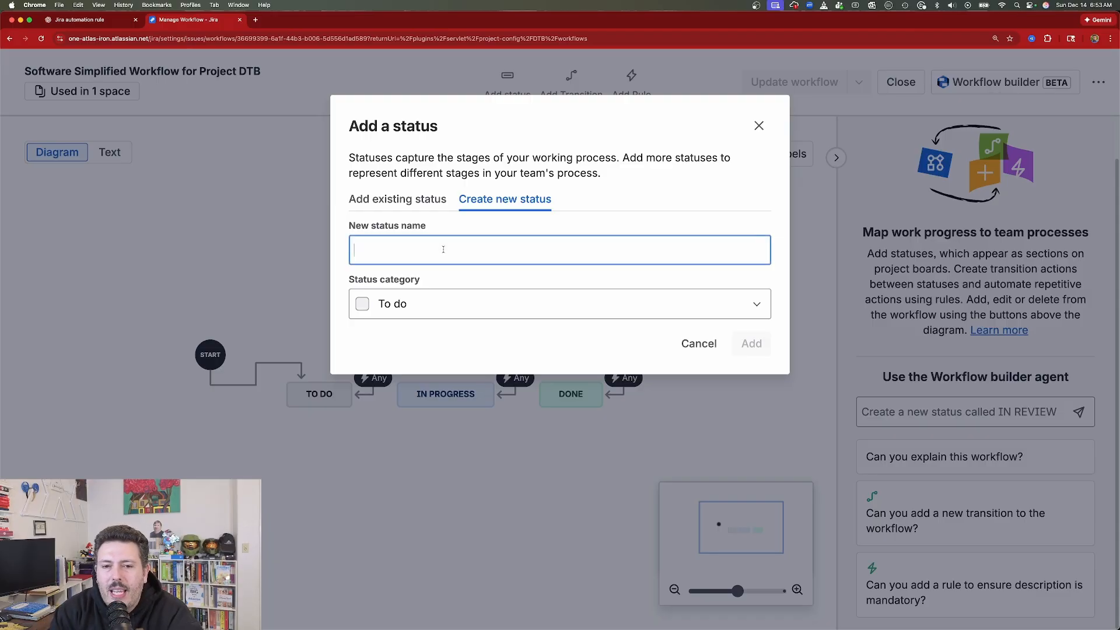
{"action": "type", "text": "new status"}
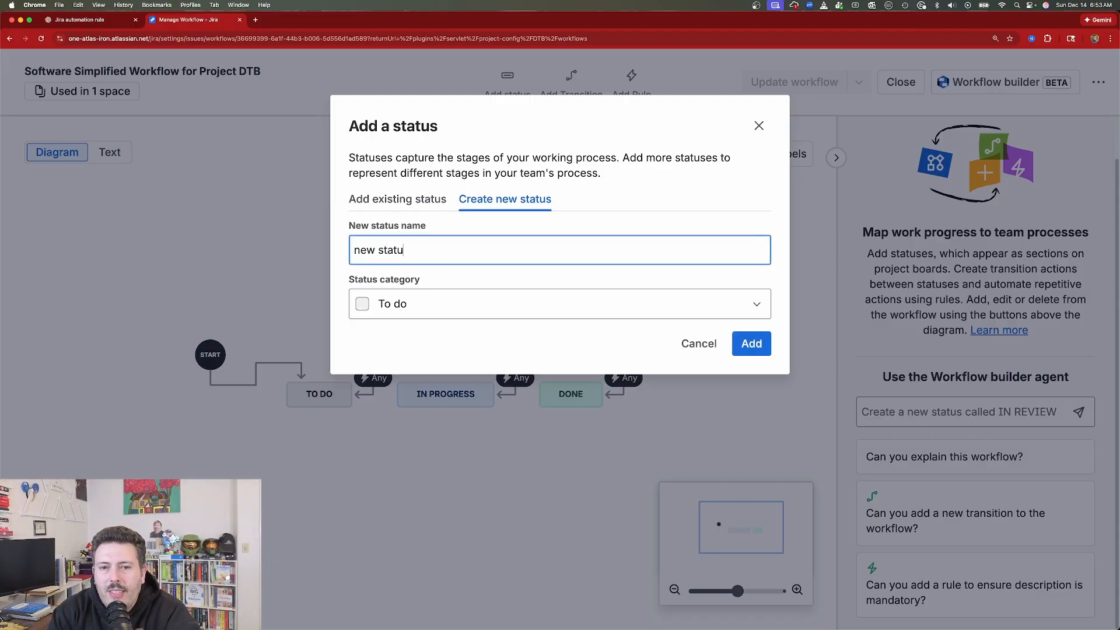
- Search the existing statuses for "new"
{"action": "left_click", "coordinate": [420, 202]}
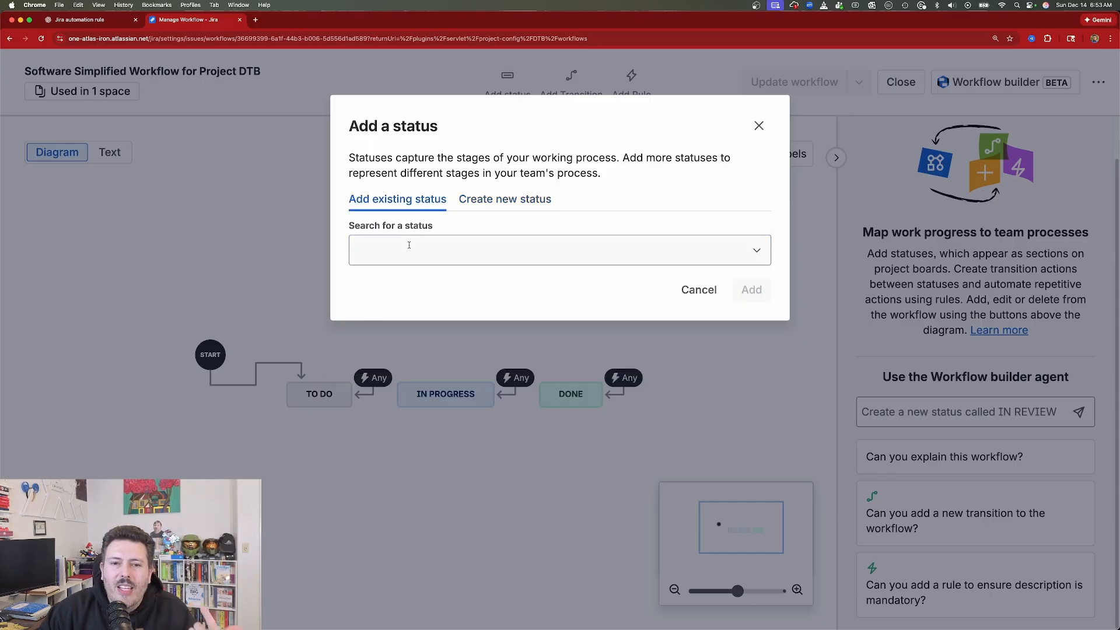
{"action": "left_click", "coordinate": [411, 242]}
{"action": "type", "text": "new"}
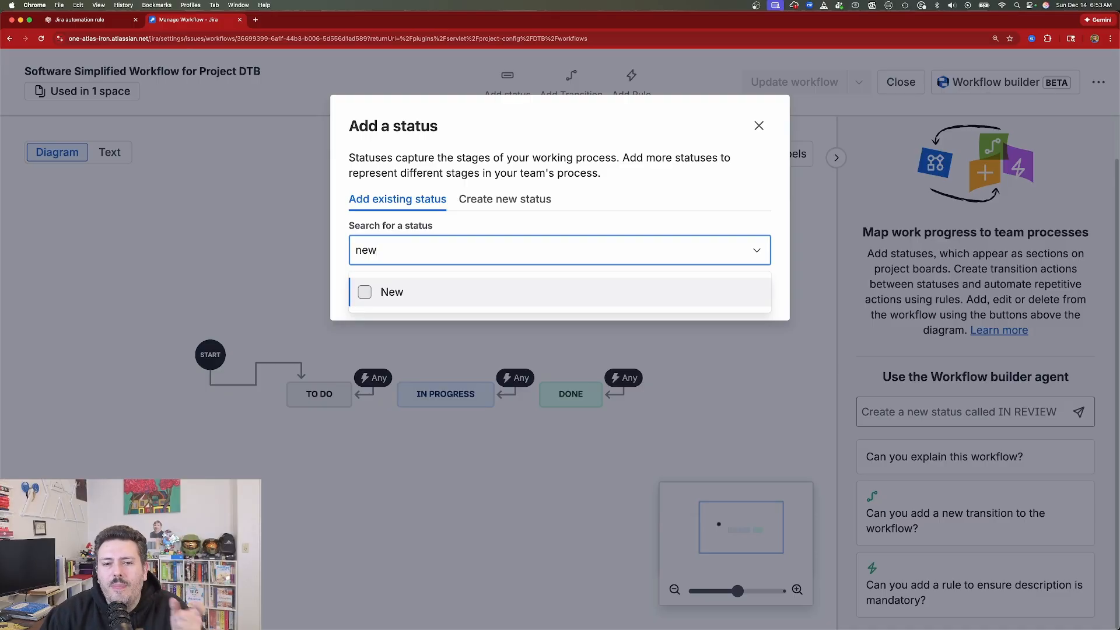
- Add the newly named status with the In progress category and place it above the IN PROGRESS status in the diagram
{"action": "left_click", "coordinate": [493, 201]}
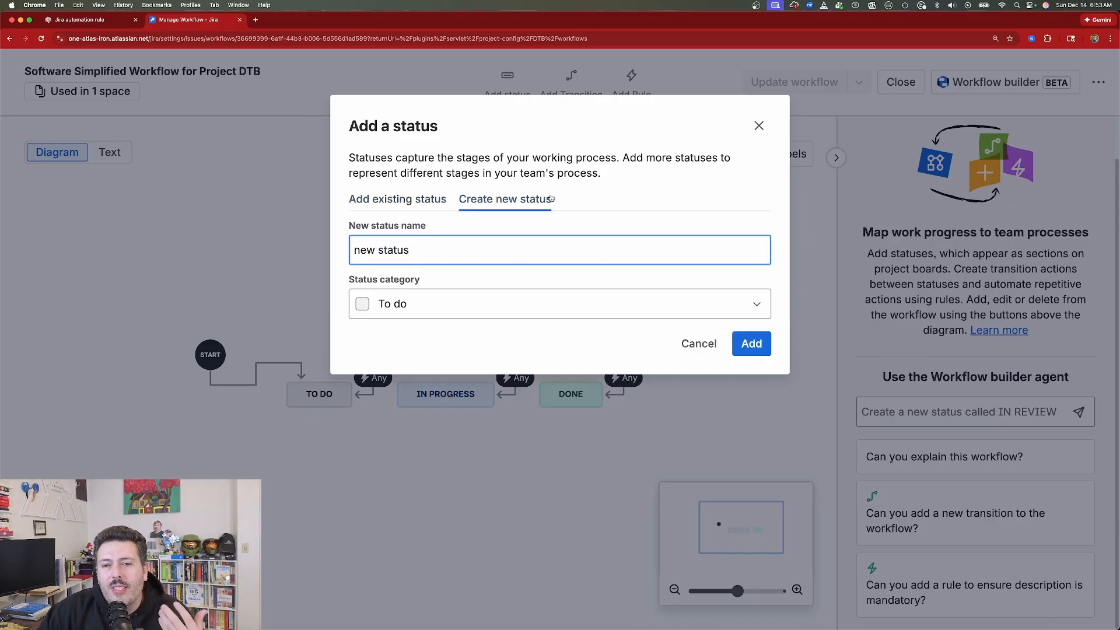
{"action": "left_click", "coordinate": [431, 300]}
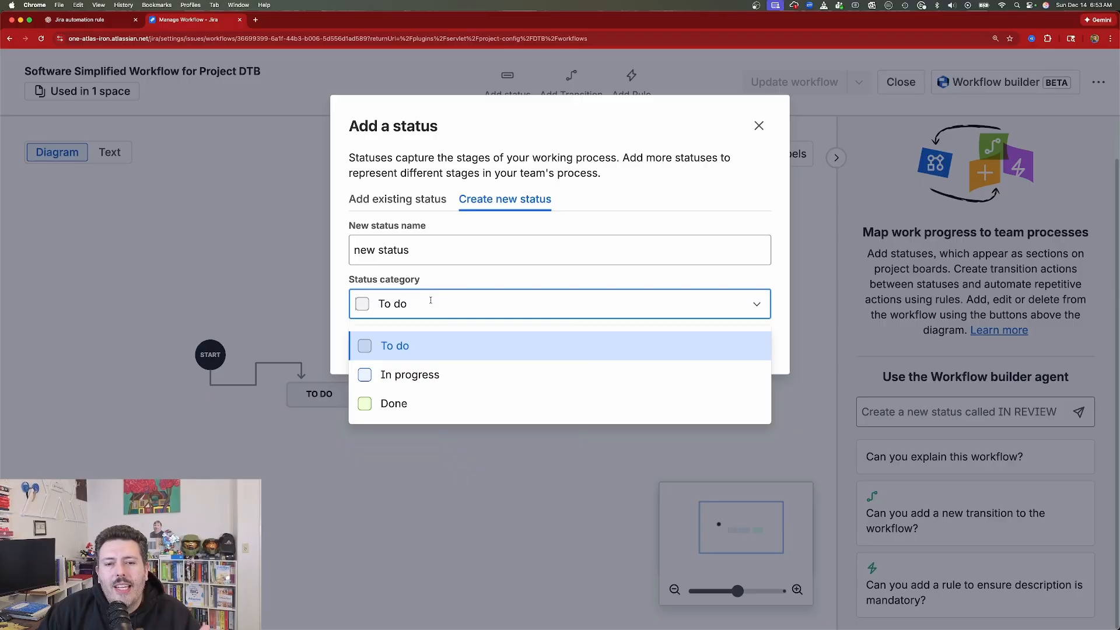
{"action": "left_click", "coordinate": [432, 373]}
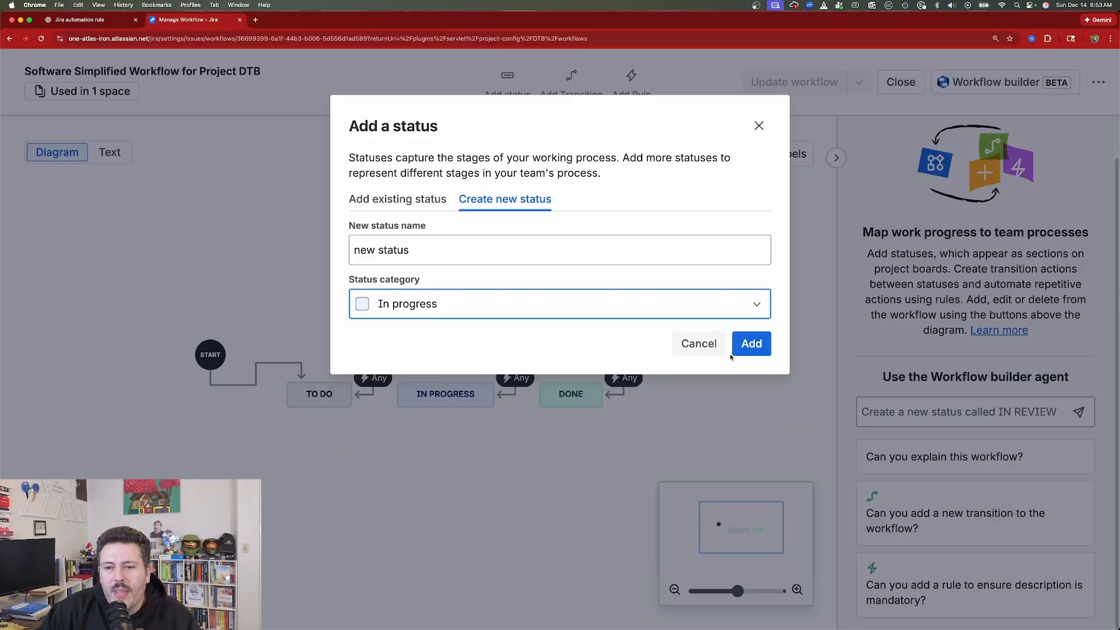
{"action": "left_click", "coordinate": [750, 348]}
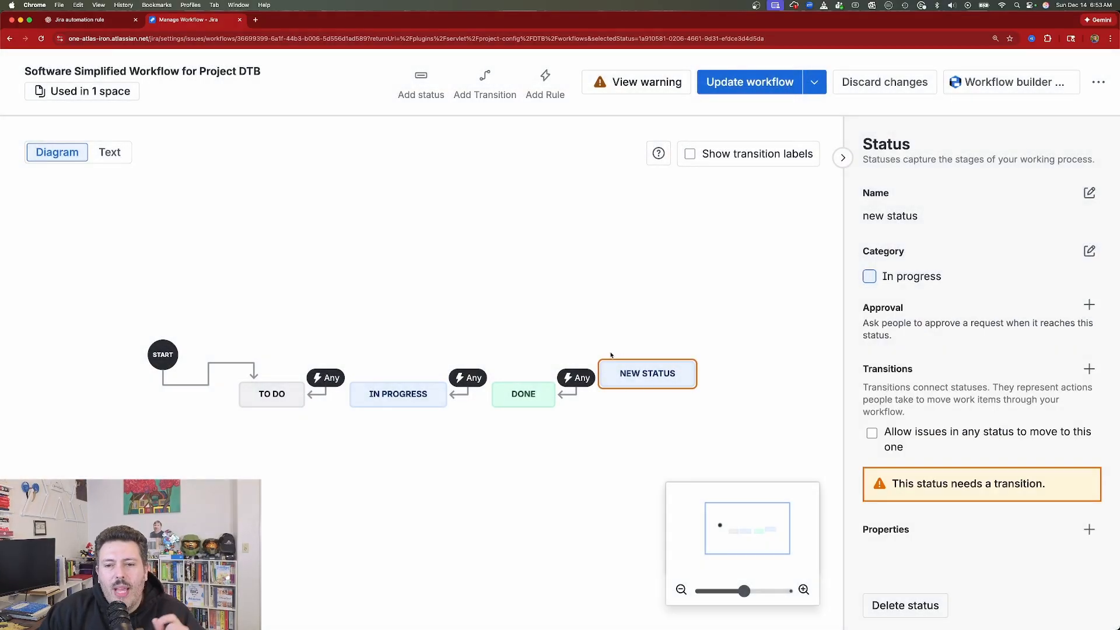
{"action": "left_click_drag", "start_coordinate": [641, 373], "coordinate": [441, 274]}
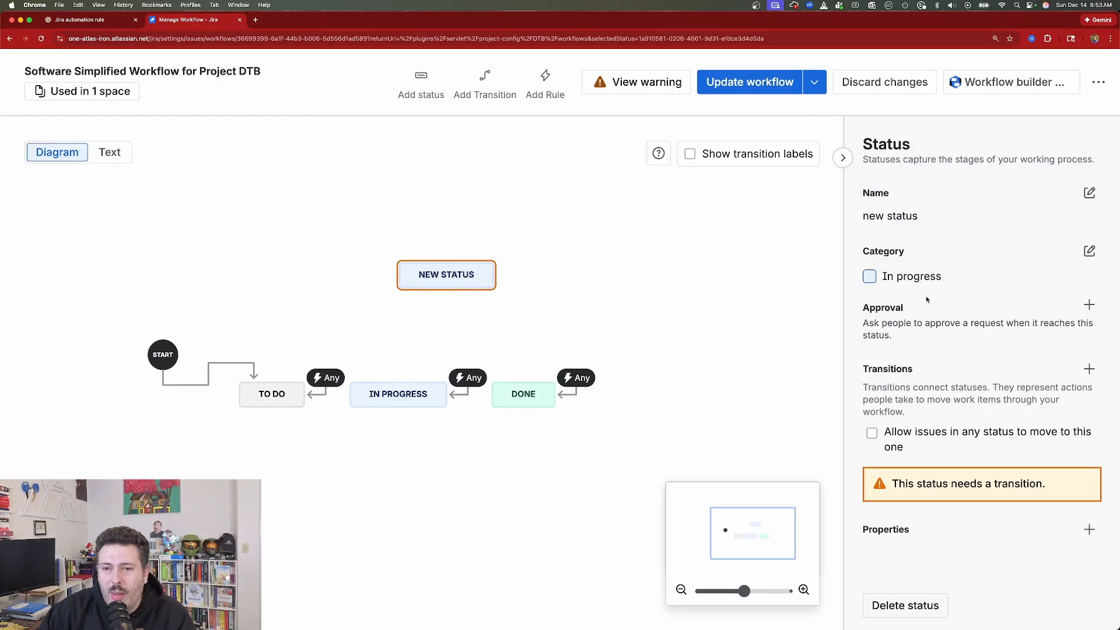
- Rename the newly added status as "New Status"
{"action": "left_click", "coordinate": [1089, 193]}
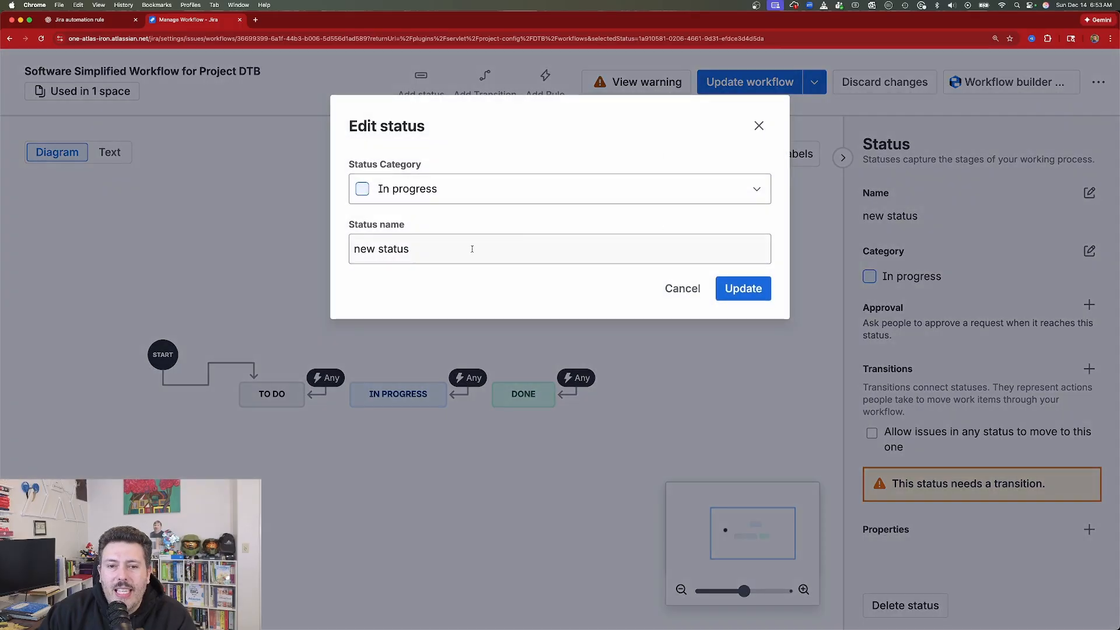
{"action": "double_click", "coordinate": [470, 248]}
{"action": "key", "text": "BackSpace"}
{"action": "key", "text": "BackSpace"}
{"action": "key", "text": "BackSpace"}
{"action": "key", "text": "BackSpace"}
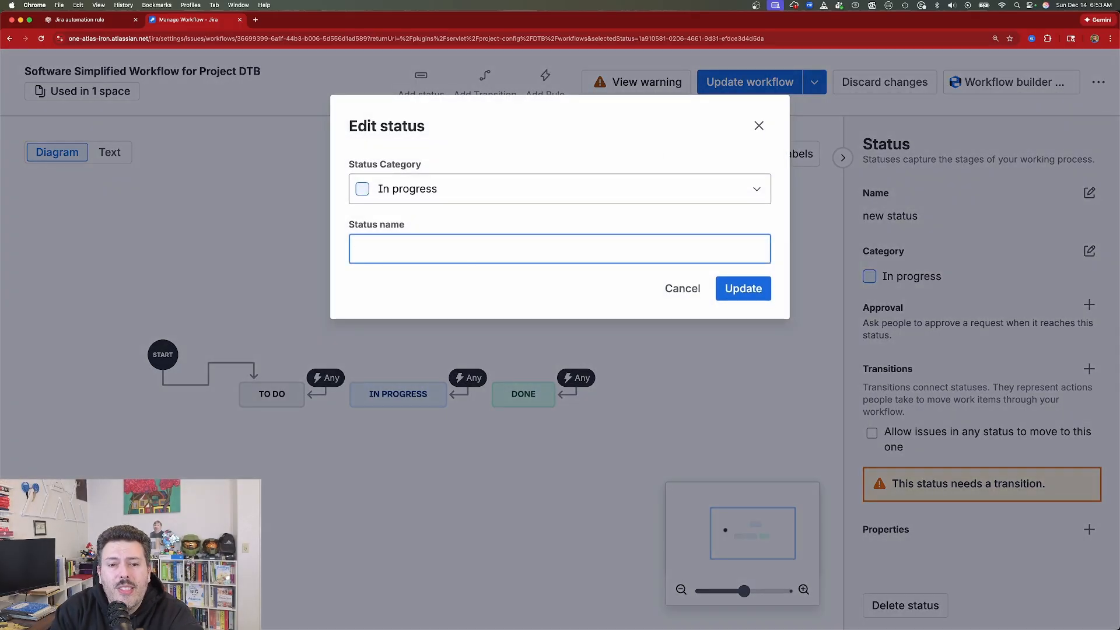
{"action": "type", "text": "New Status"}
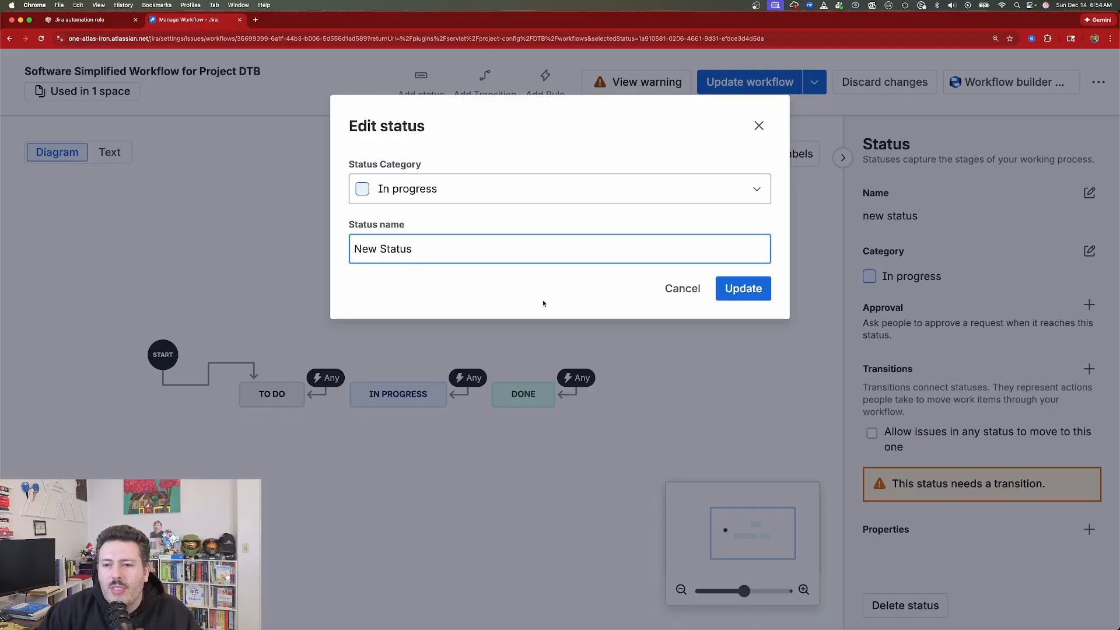
{"action": "left_click", "coordinate": [743, 288]}
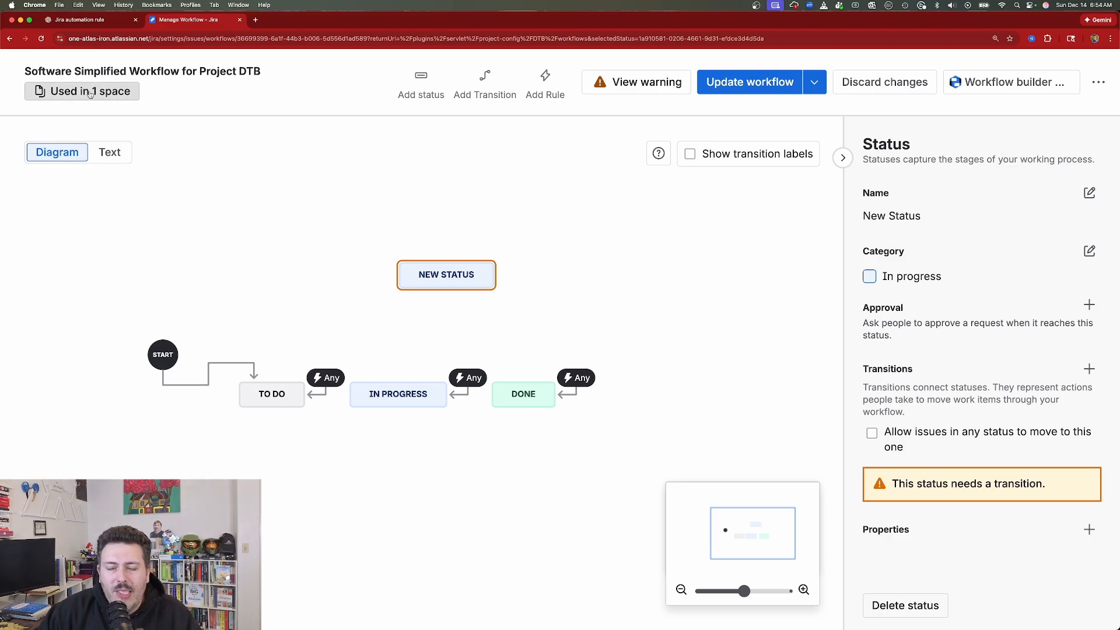
- Review the workflow warnings about statuses that lack a transition
{"action": "left_click", "coordinate": [609, 85]}
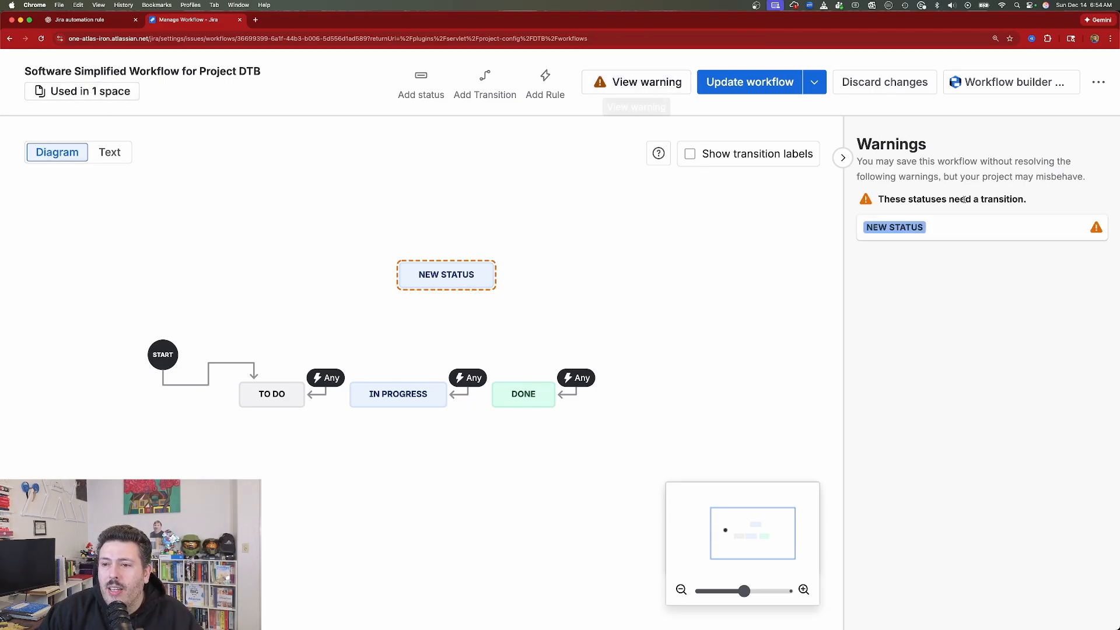
{"action": "left_click_drag", "start_coordinate": [916, 199], "coordinate": [988, 202]}
{"action": "left_click", "coordinate": [988, 202]}
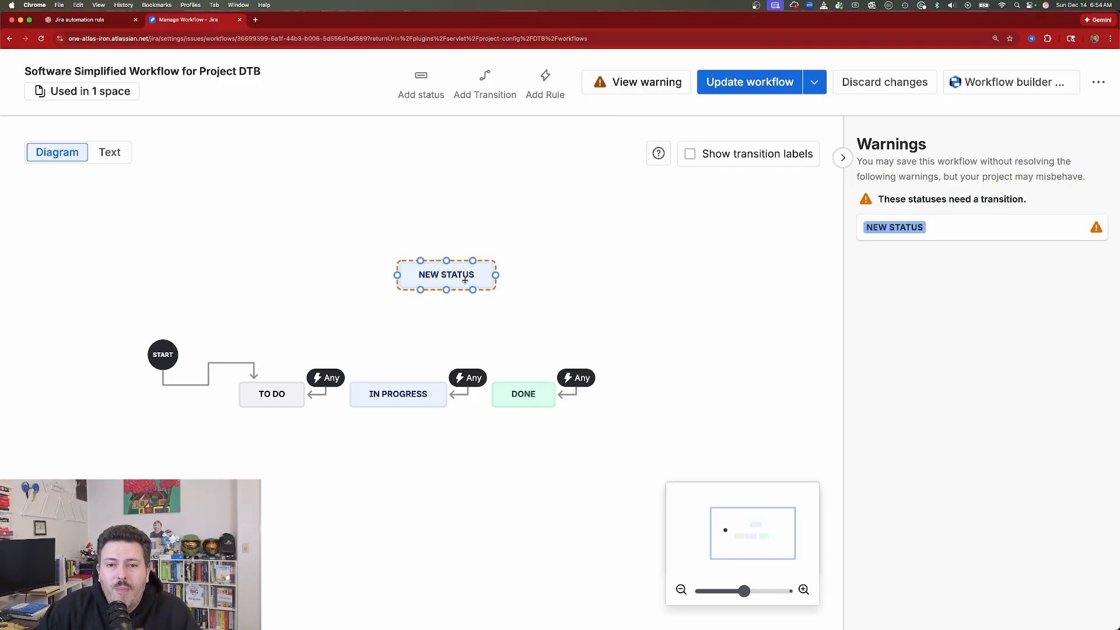
- Examine the category choices available for the NEW STATUS status and close the editor without changing anything
{"action": "left_click", "coordinate": [447, 274]}
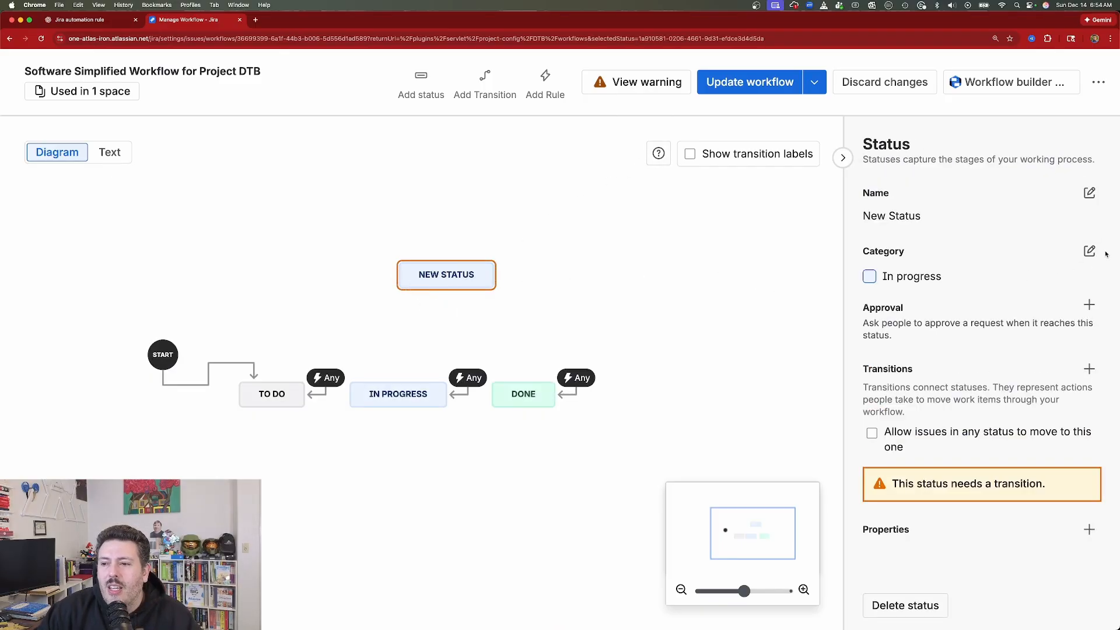
{"action": "left_click", "coordinate": [1089, 252]}
{"action": "left_click", "coordinate": [506, 187]}
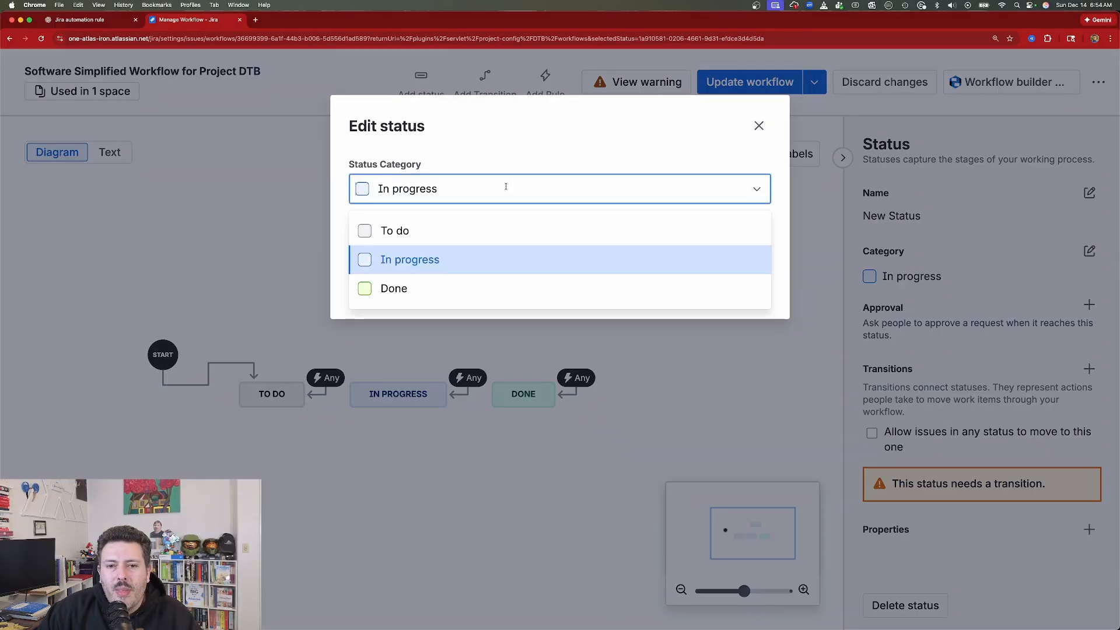
{"action": "left_click", "coordinate": [759, 126]}
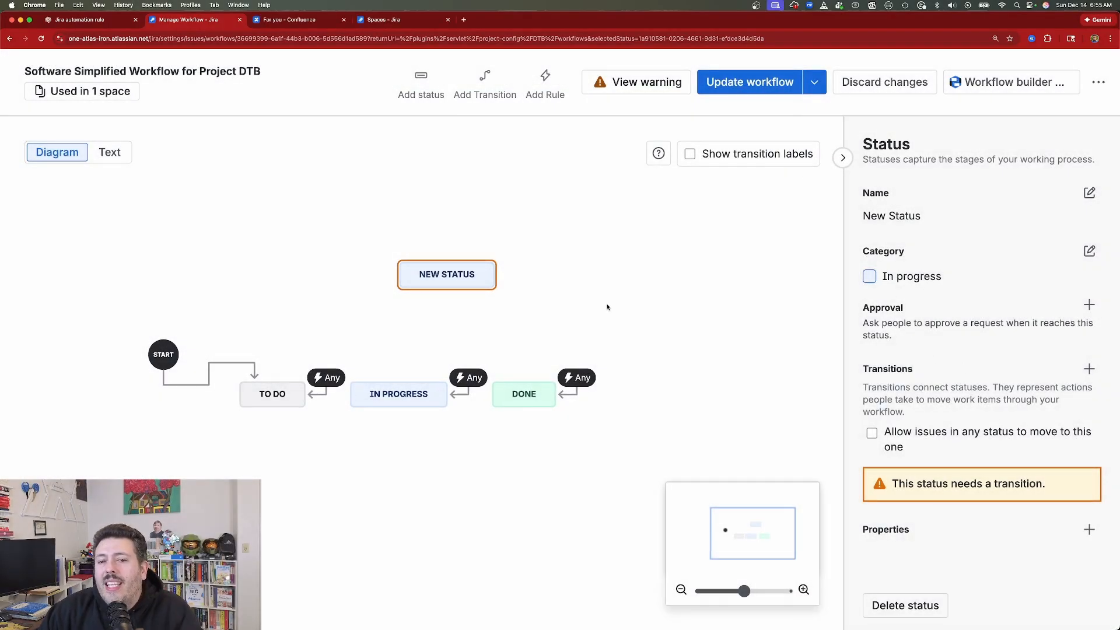
- Start an approval setup for NEW STATUS with Approvers as the approver source, and expand its additional options
{"action": "left_click_drag", "start_coordinate": [875, 308], "coordinate": [1043, 324]}
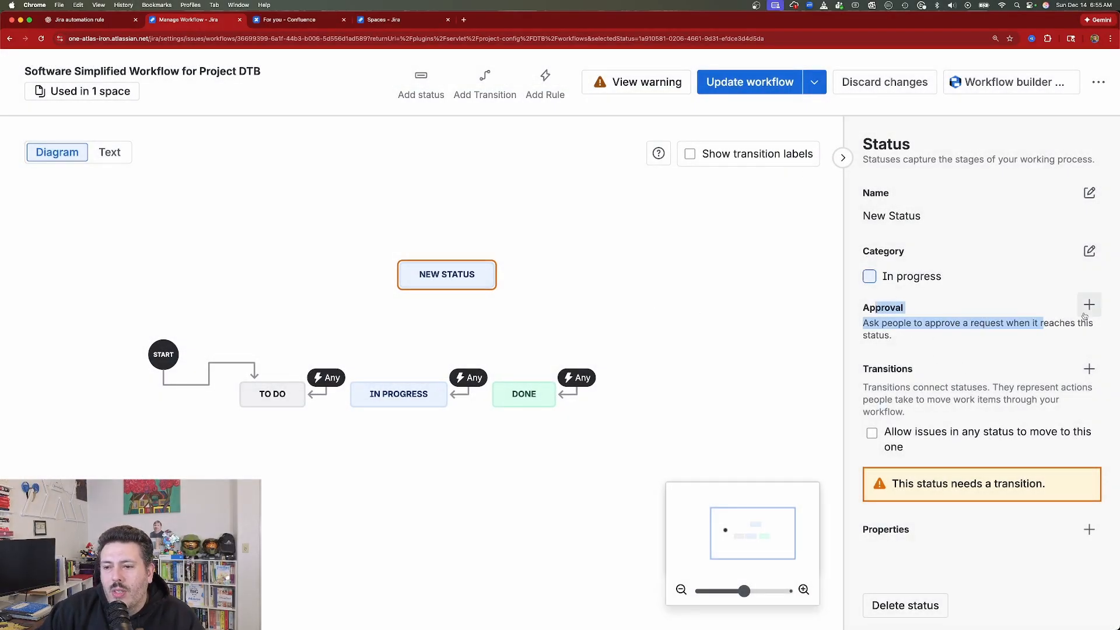
{"action": "left_click", "coordinate": [1087, 310]}
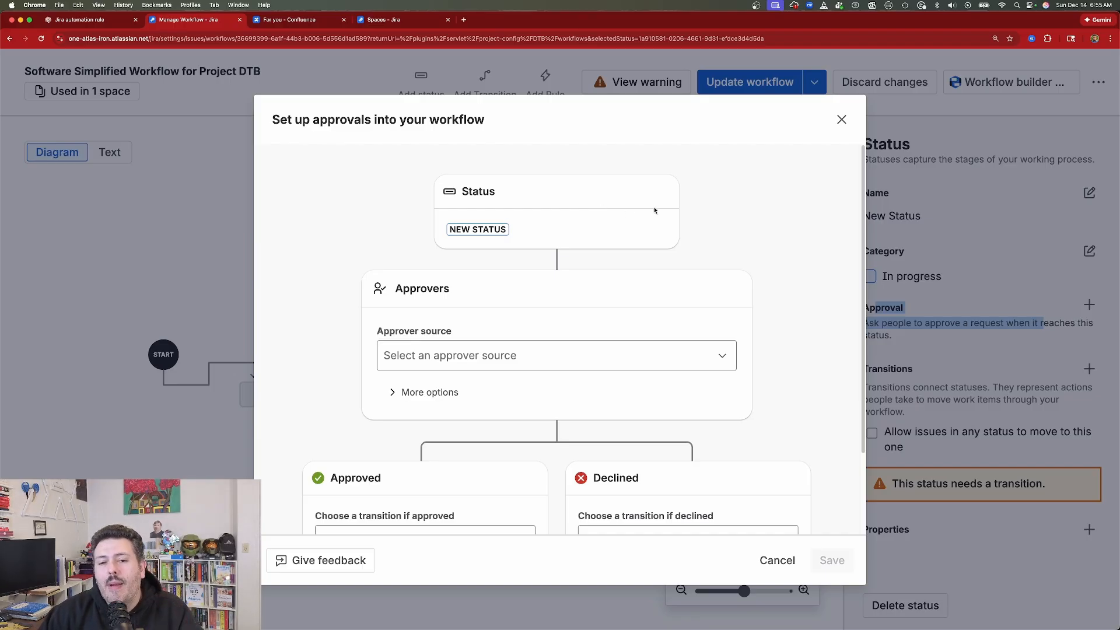
{"action": "scroll", "coordinate": [583, 292], "scroll_direction": "down", "scroll_amount": 2}
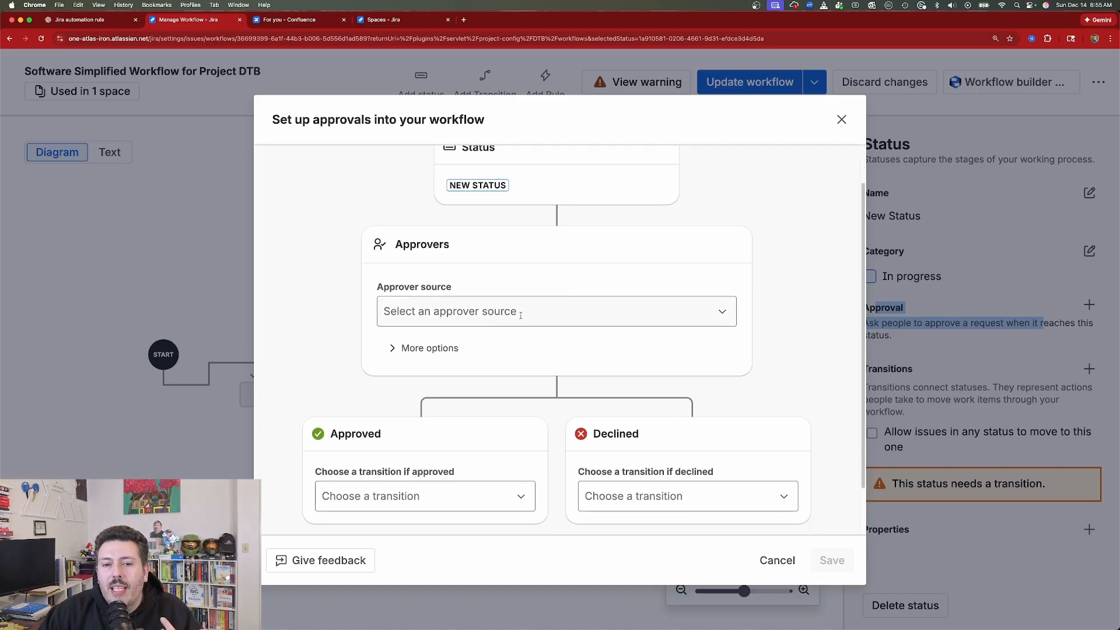
{"action": "left_click", "coordinate": [527, 311]}
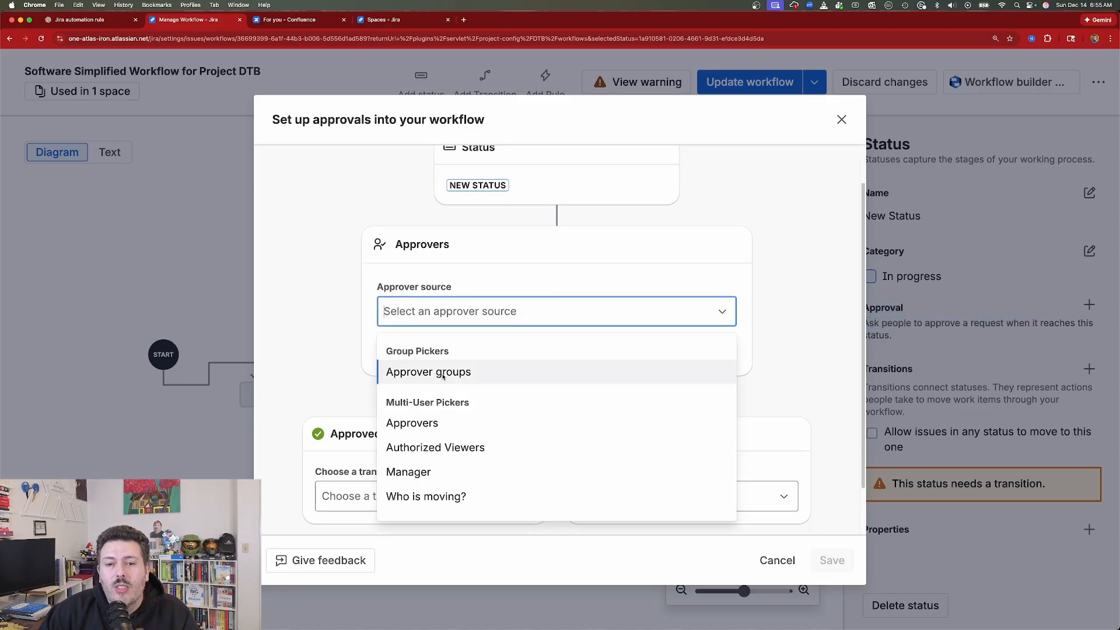
{"action": "left_click", "coordinate": [429, 421]}
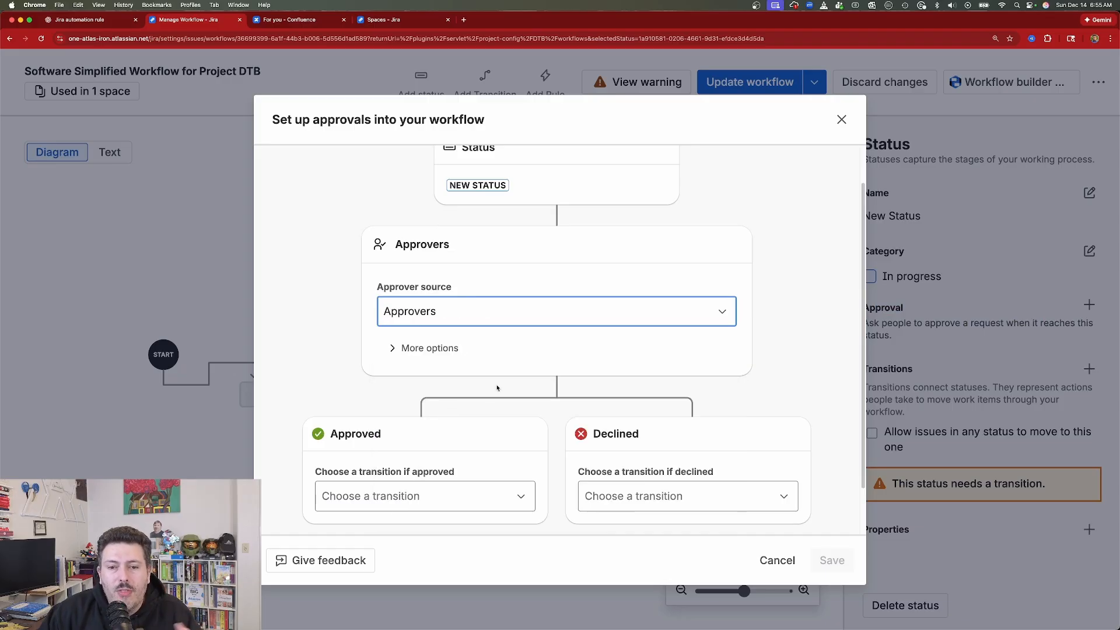
{"action": "scroll", "coordinate": [497, 388], "scroll_direction": "down", "scroll_amount": 1}
{"action": "left_click", "coordinate": [409, 298]}
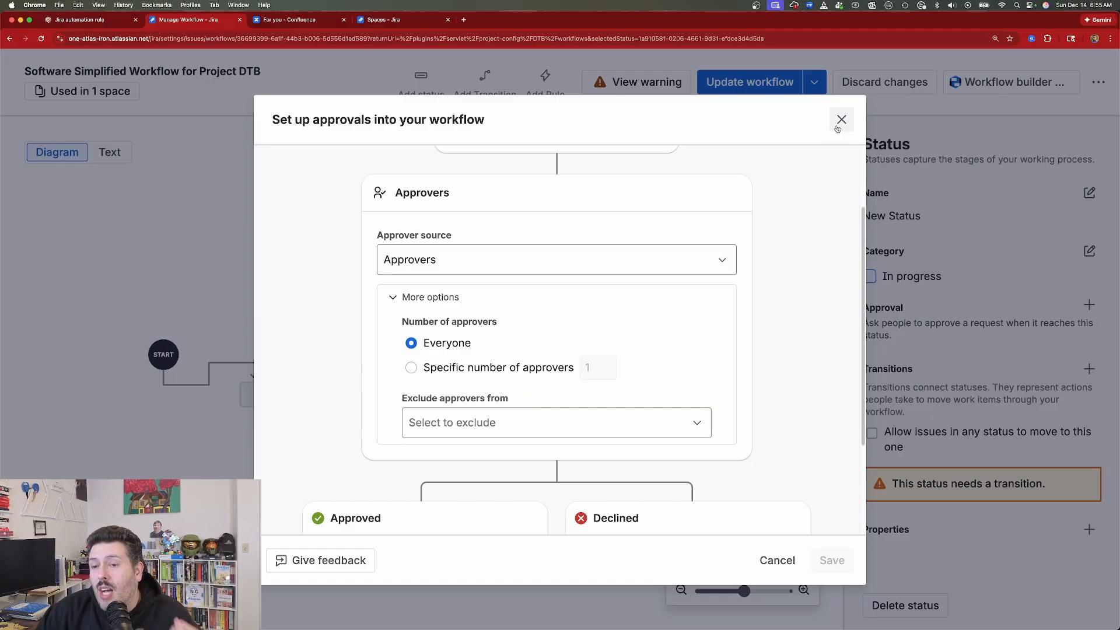
{"action": "scroll", "coordinate": [584, 387], "scroll_direction": "down", "scroll_amount": 3}
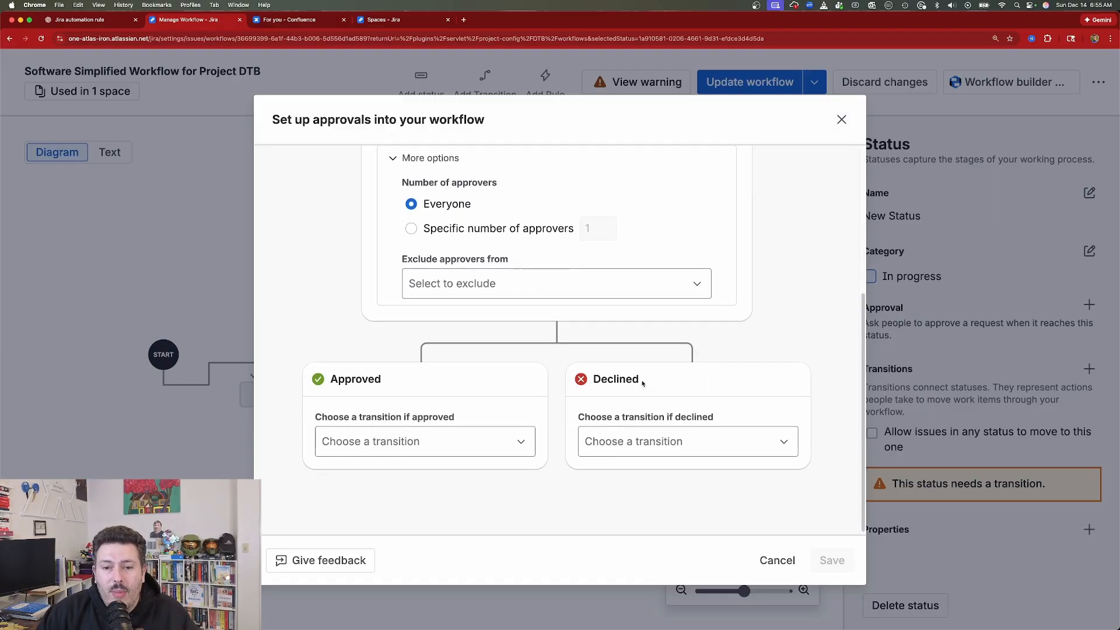
- Choose the In Progress transition if approved and the To Do transition if declined, and discard the approval setup
{"action": "left_click", "coordinate": [363, 449]}
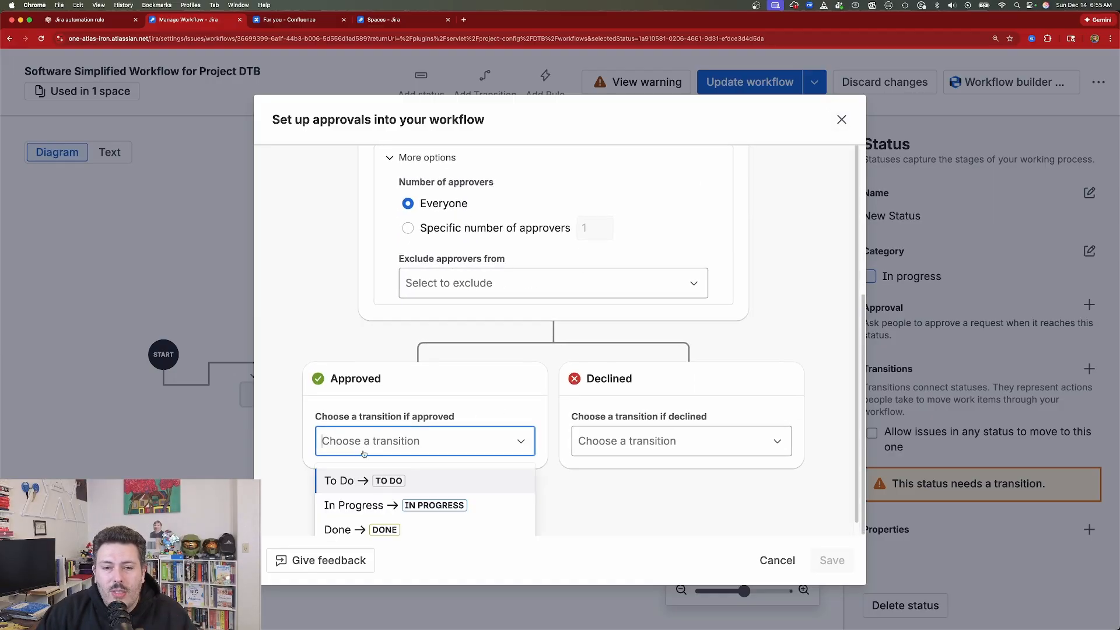
{"action": "left_click", "coordinate": [353, 505]}
{"action": "left_click", "coordinate": [678, 441]}
{"action": "left_click", "coordinate": [627, 484]}
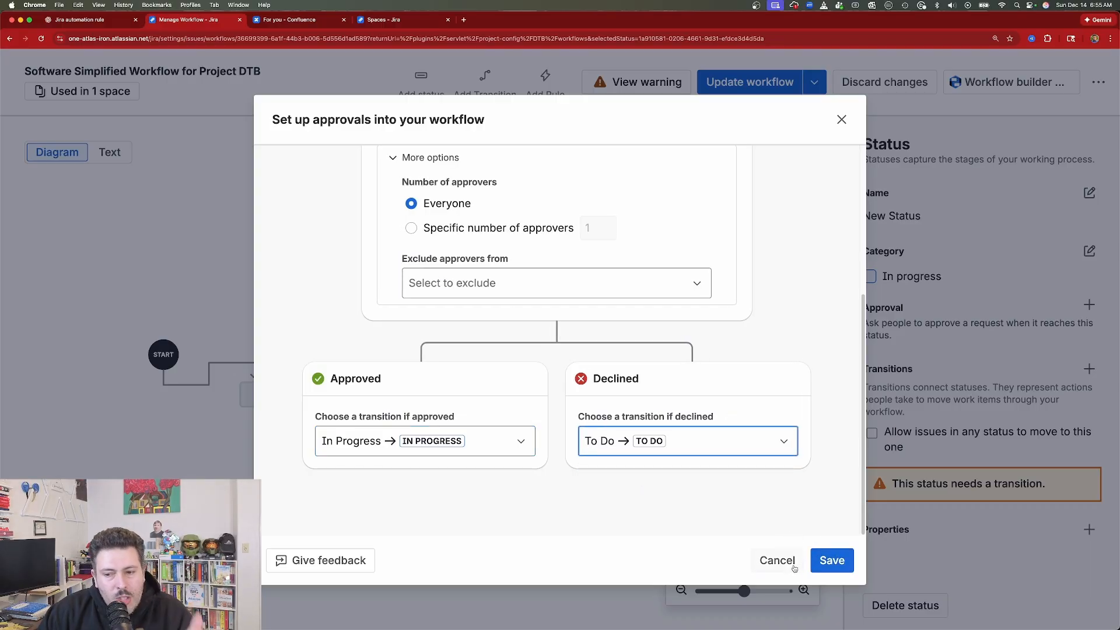
{"action": "left_click", "coordinate": [841, 121]}
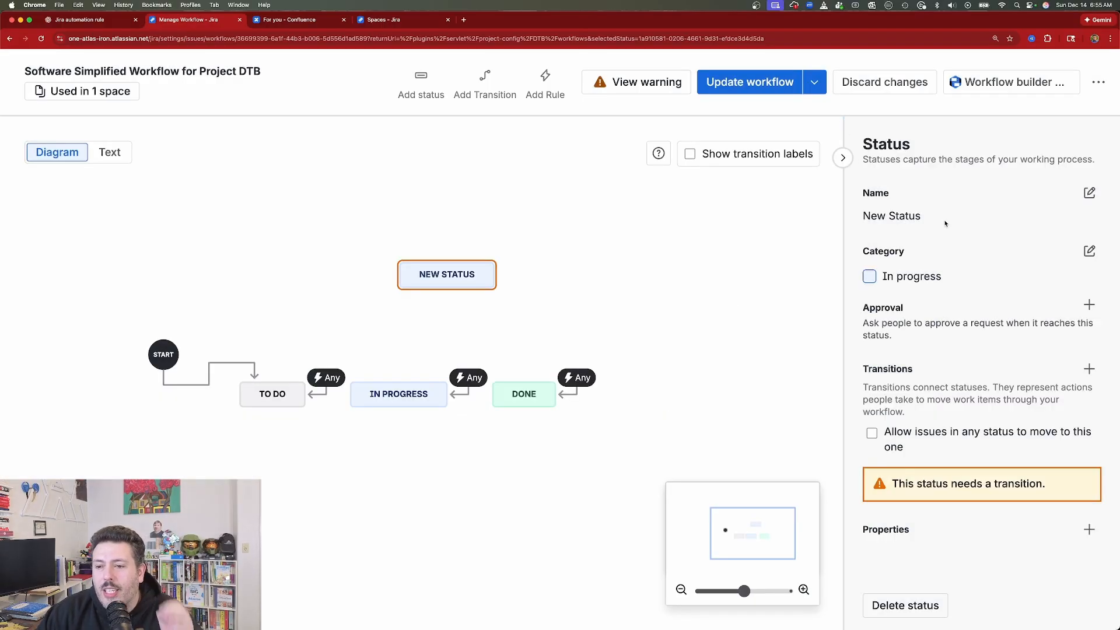
- Try starting a transition from NEW STATUS to IN PROGRESS and discard it
{"action": "left_click", "coordinate": [1087, 371]}
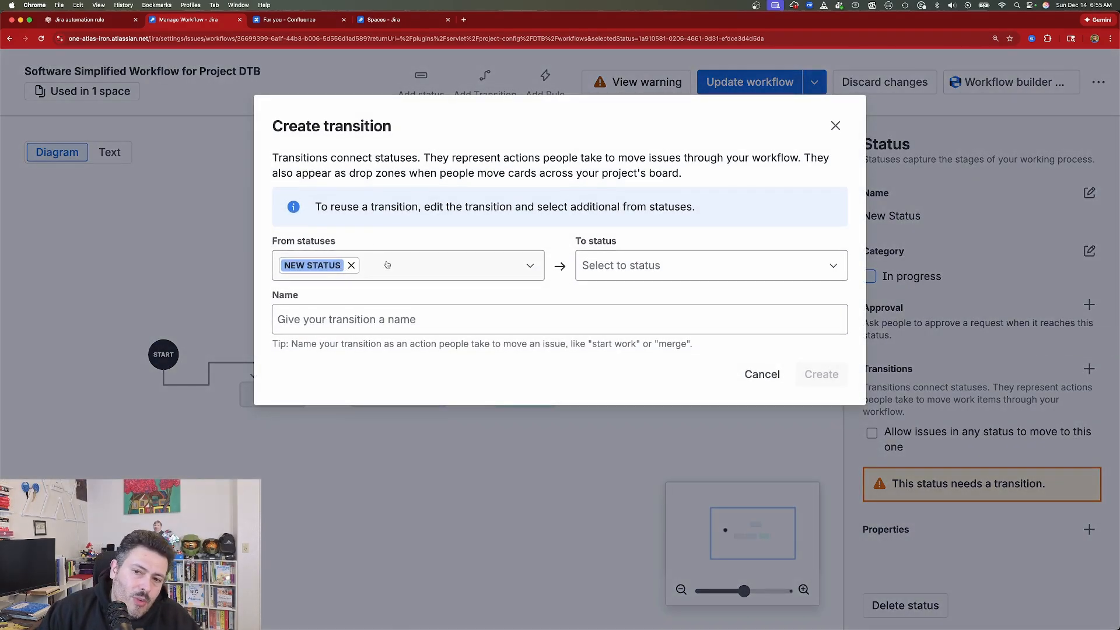
{"action": "left_click", "coordinate": [642, 262]}
{"action": "left_click", "coordinate": [447, 330]}
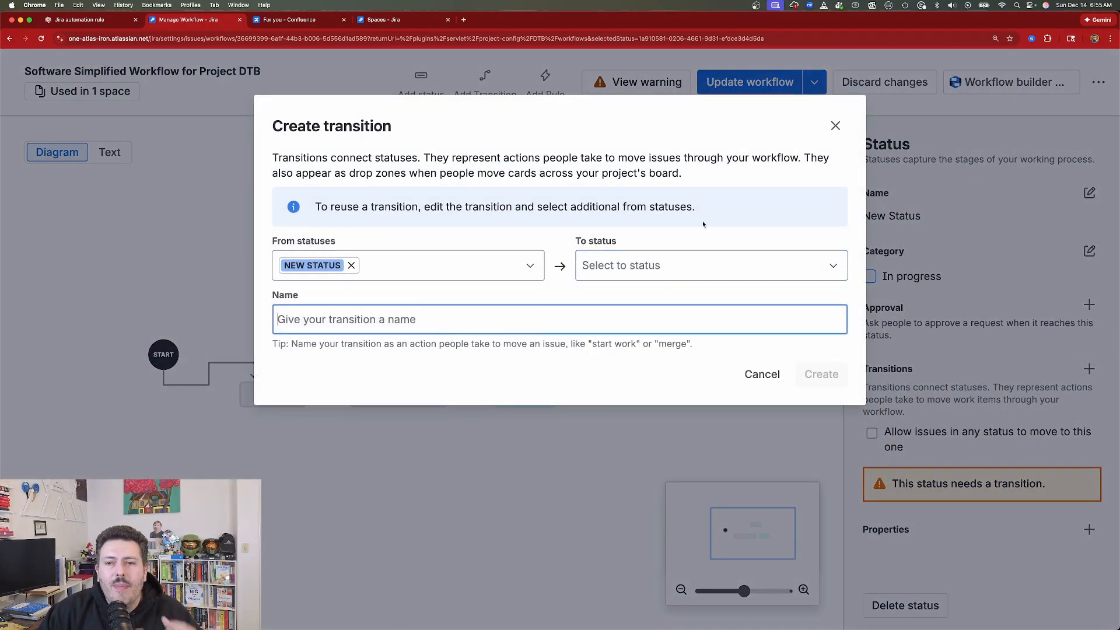
{"action": "left_click", "coordinate": [835, 126]}
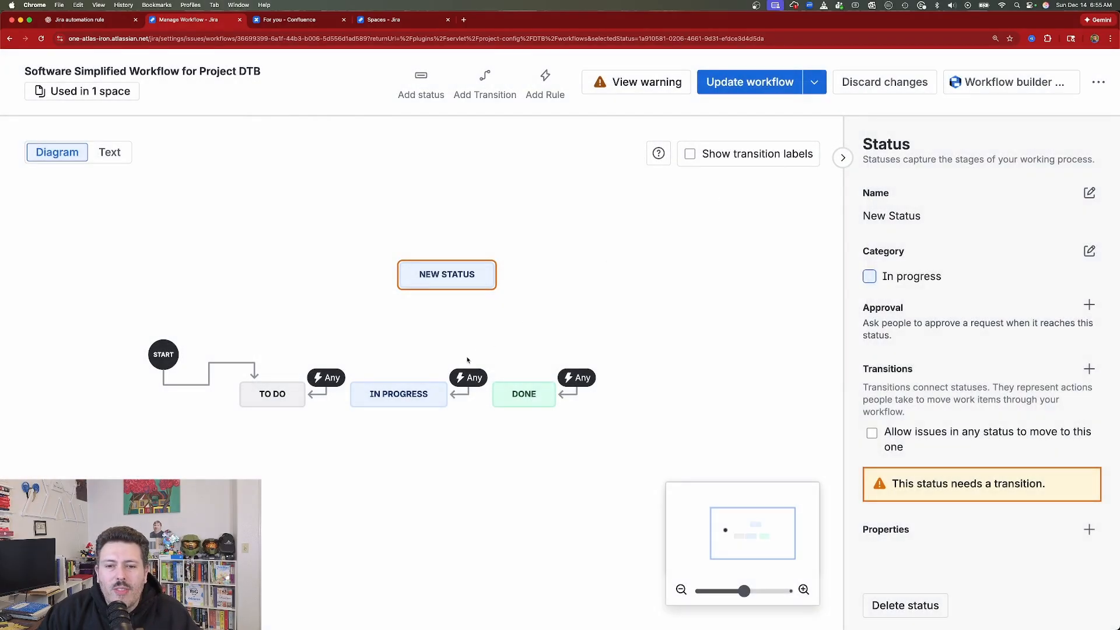
{"action": "left_click_drag", "start_coordinate": [447, 289], "coordinate": [407, 380]}
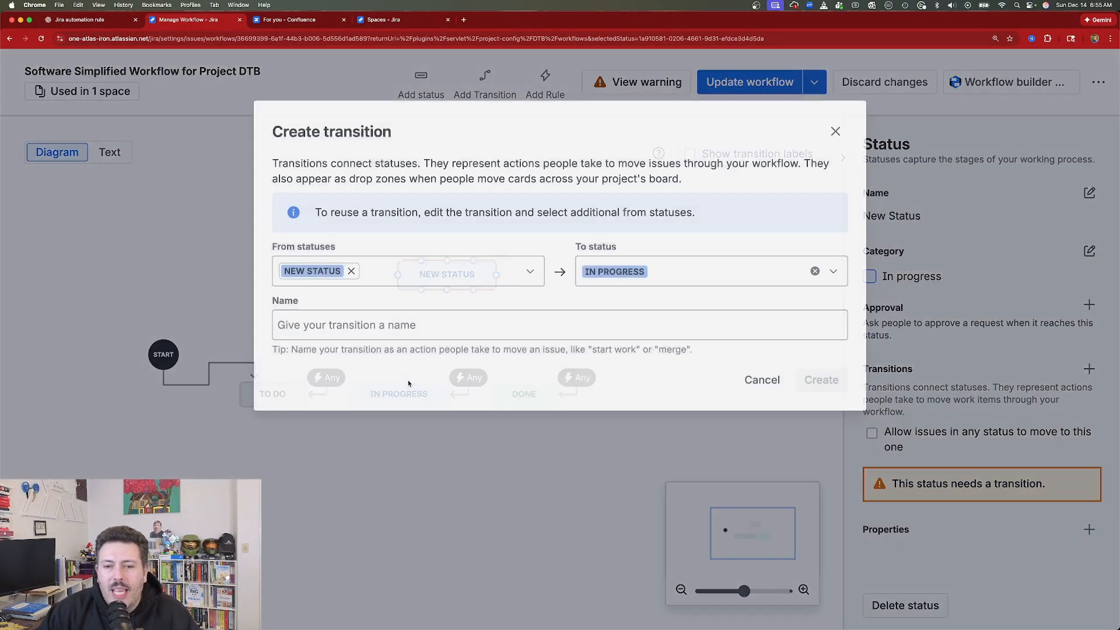
{"action": "left_click", "coordinate": [834, 126]}
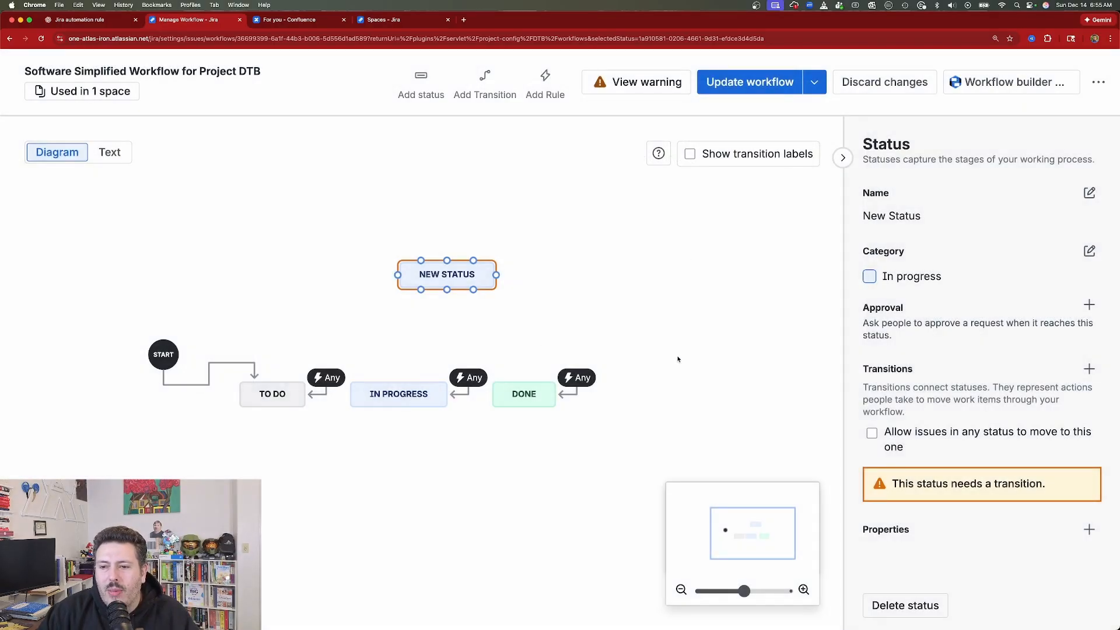
- Allow issues in any status to move to NEW STATUS, and view the transition this adds
{"action": "left_click", "coordinate": [872, 433]}
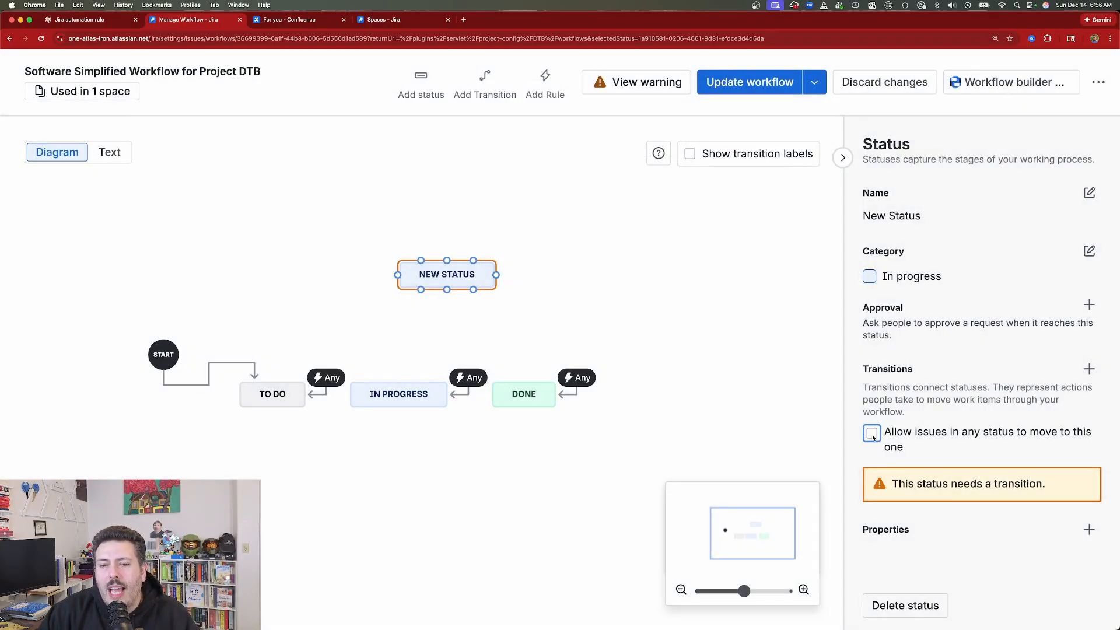
{"action": "left_click", "coordinate": [511, 258]}
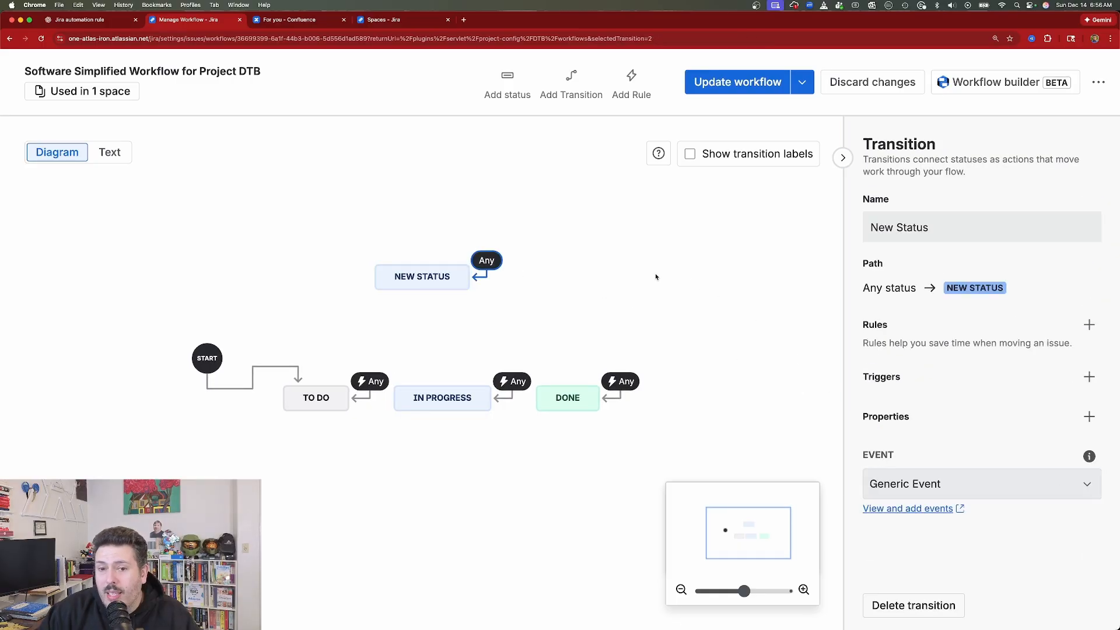
{"action": "left_click", "coordinate": [422, 276]}
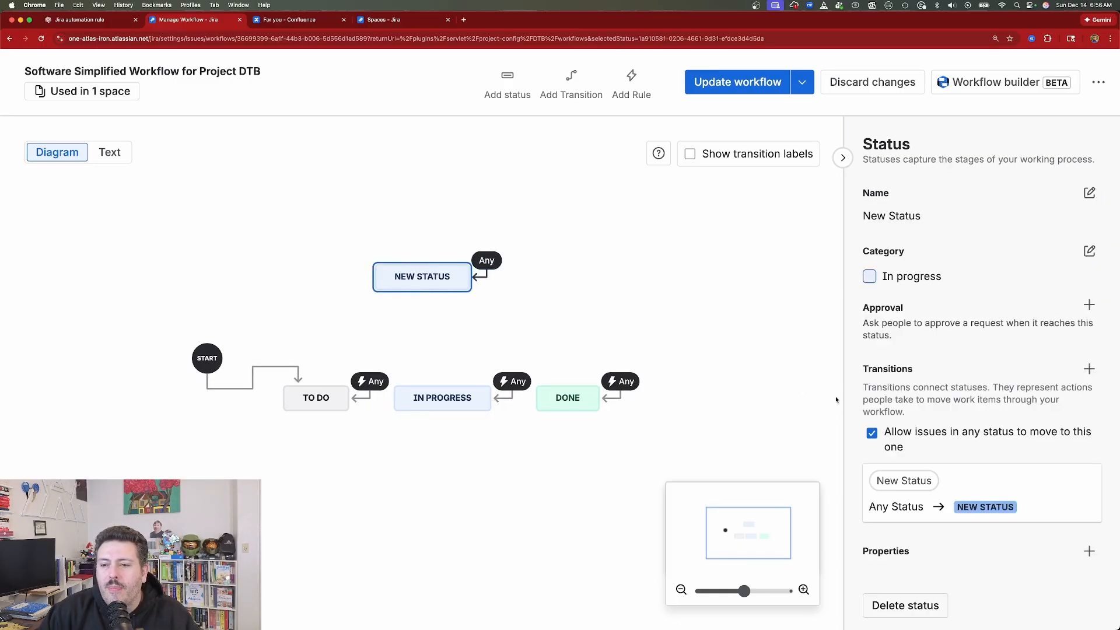
{"action": "left_click", "coordinate": [873, 431]}
{"action": "left_click", "coordinate": [874, 431]}
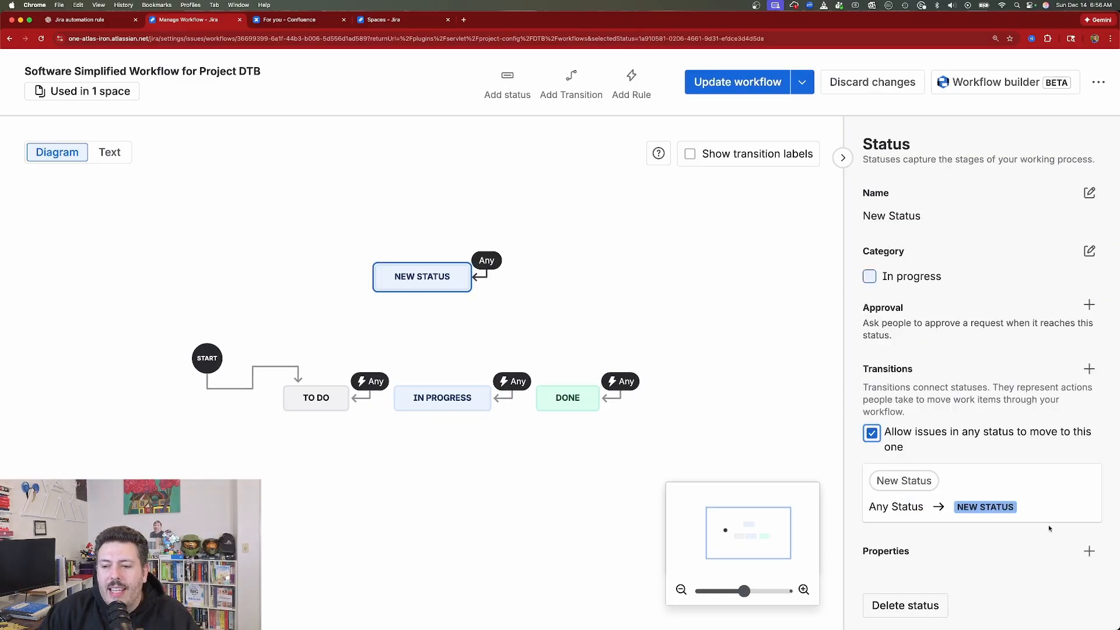
- Open the status properties of NEW STATUS, add an empty key and value row, and close without saving
{"action": "left_click", "coordinate": [1089, 550]}
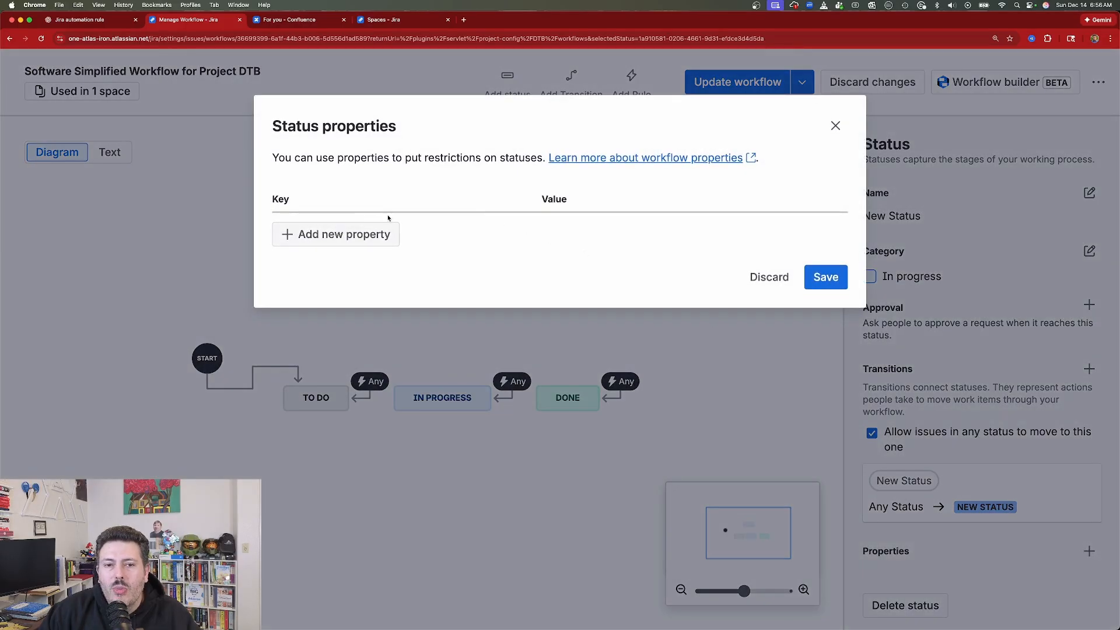
{"action": "left_click", "coordinate": [322, 236]}
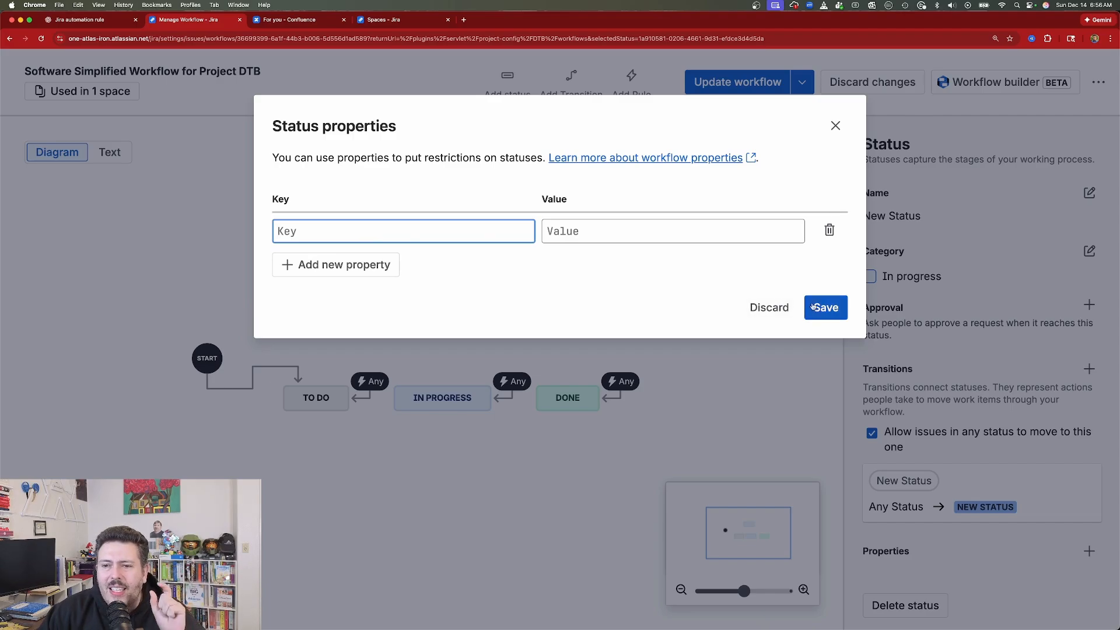
{"action": "left_click", "coordinate": [835, 126]}
- Start adding a rule to the workflow
{"action": "left_click", "coordinate": [632, 93]}
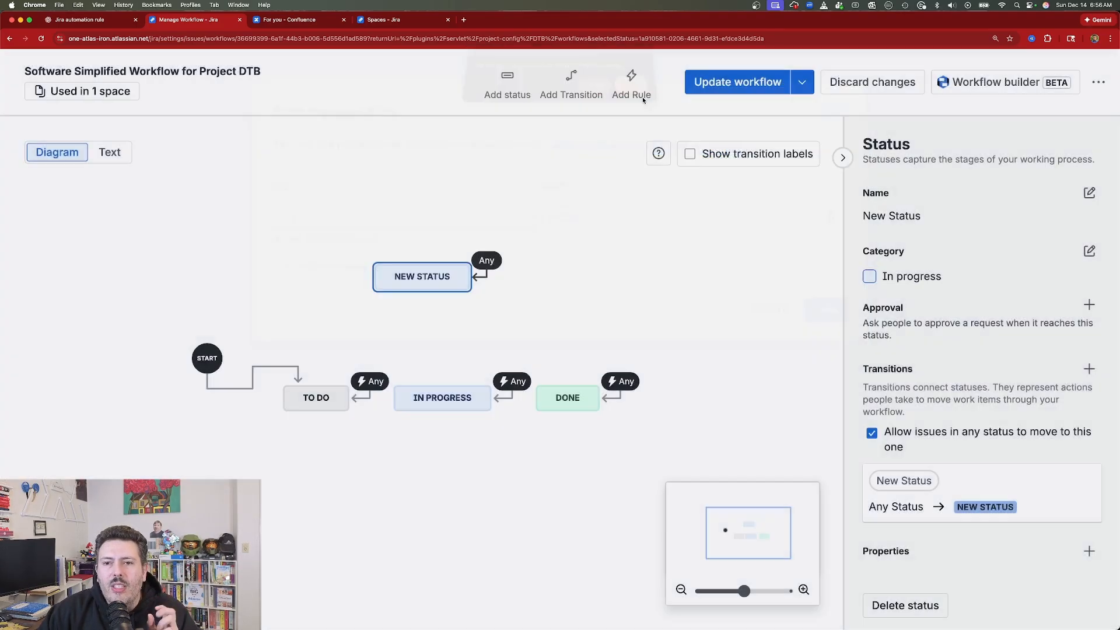
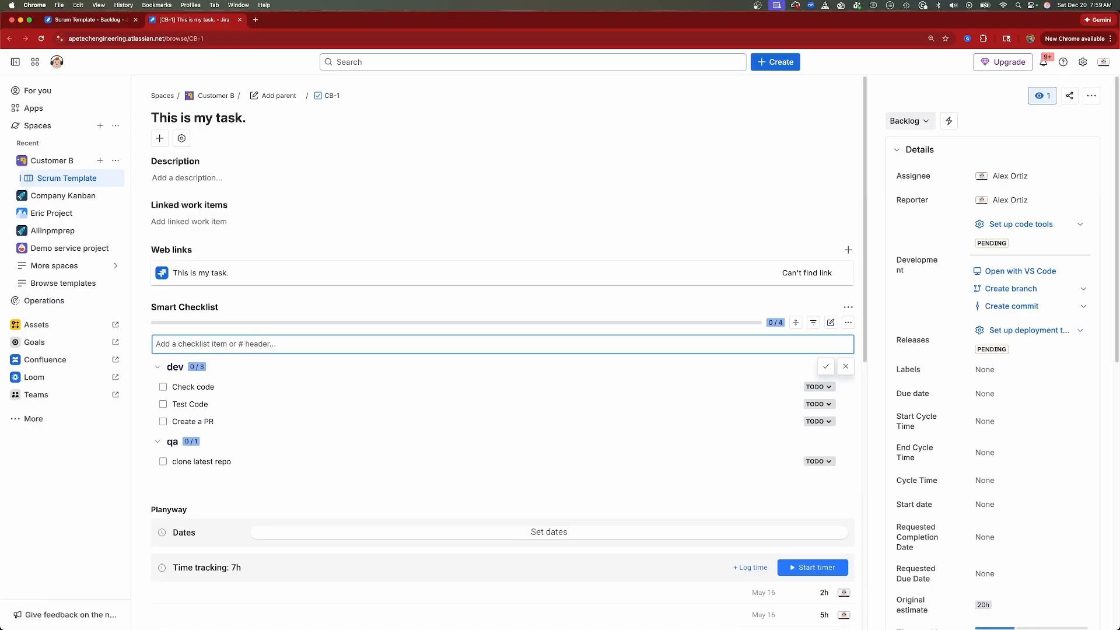
- Enter an item beginning with "Test code agains" in the task's Smart Checklist
{"action": "type", "text": "Test code agains"}
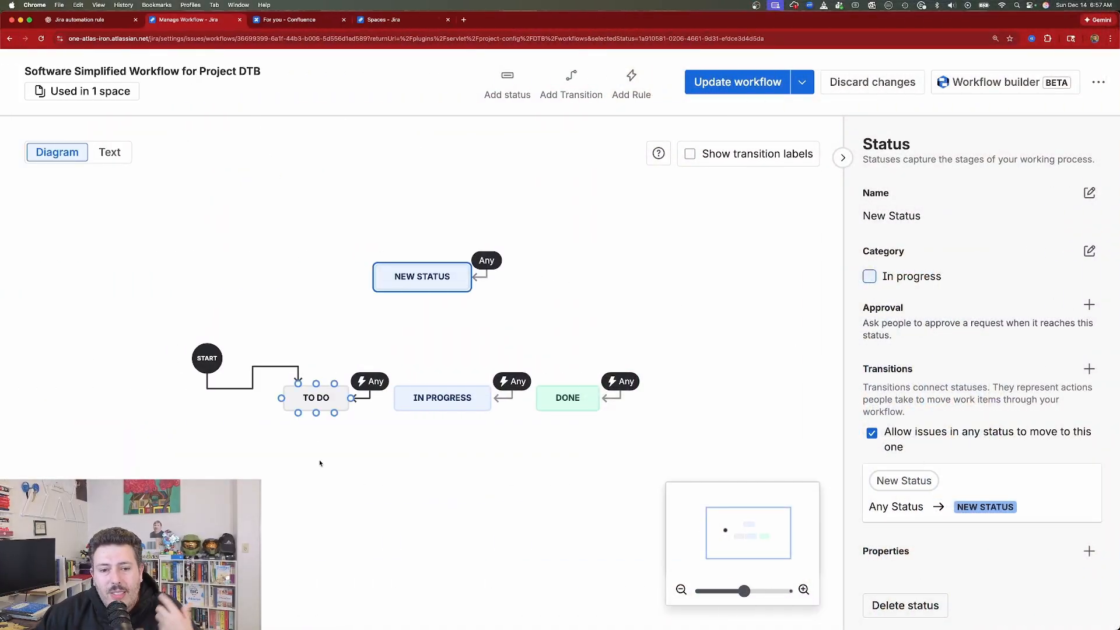
- Delete the IN PROGRESS status from the workflow and start updating the workflow
{"action": "left_click", "coordinate": [418, 409]}
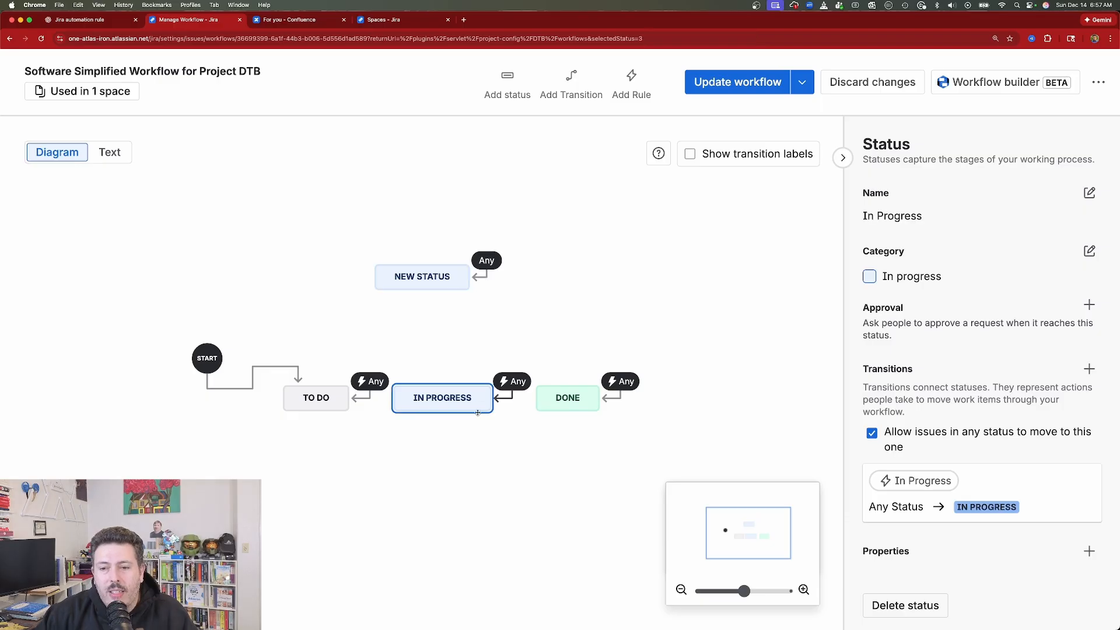
{"action": "left_click", "coordinate": [911, 604]}
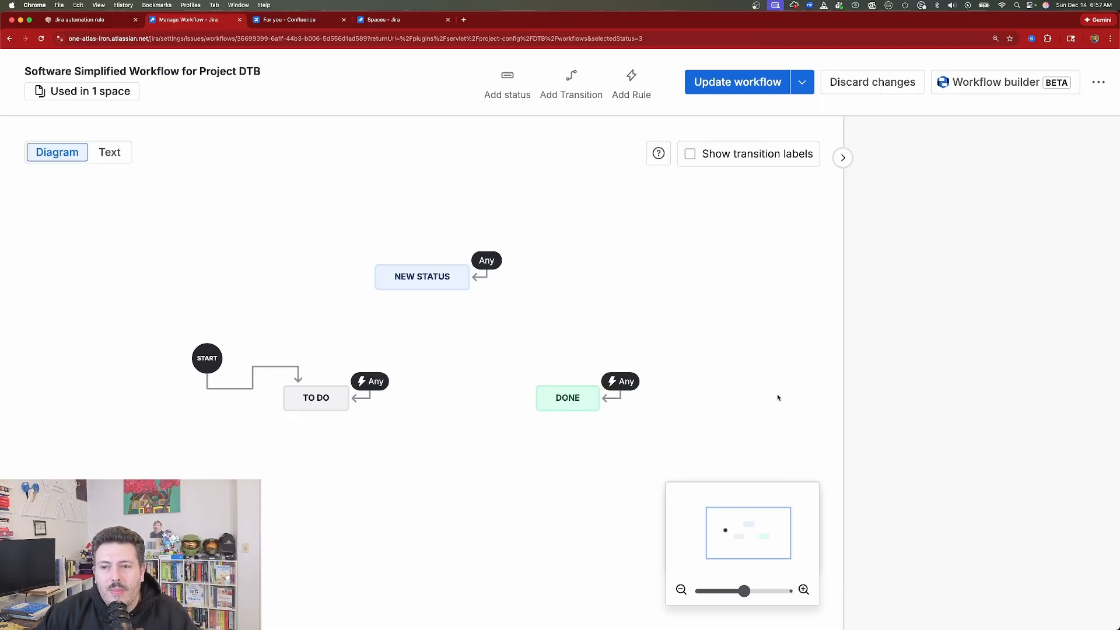
{"action": "left_click", "coordinate": [751, 86]}
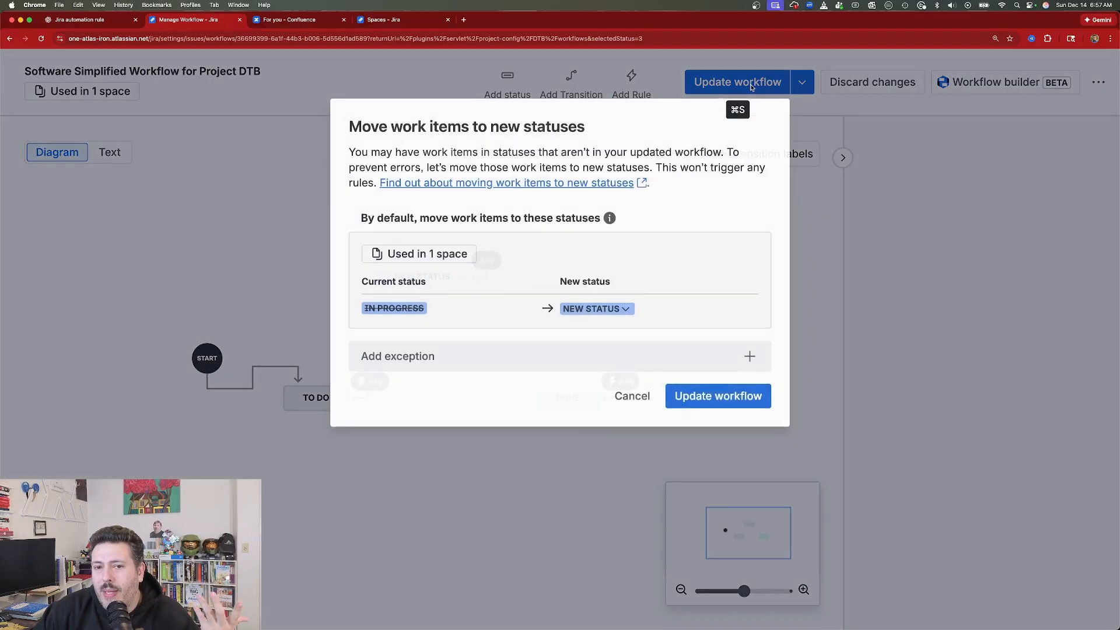
- View the replacement statuses for IN PROGRESS work items, add an empty exception and view its space choices, and cancel the update
{"action": "left_click", "coordinate": [589, 306]}
{"action": "left_click", "coordinate": [589, 306]}
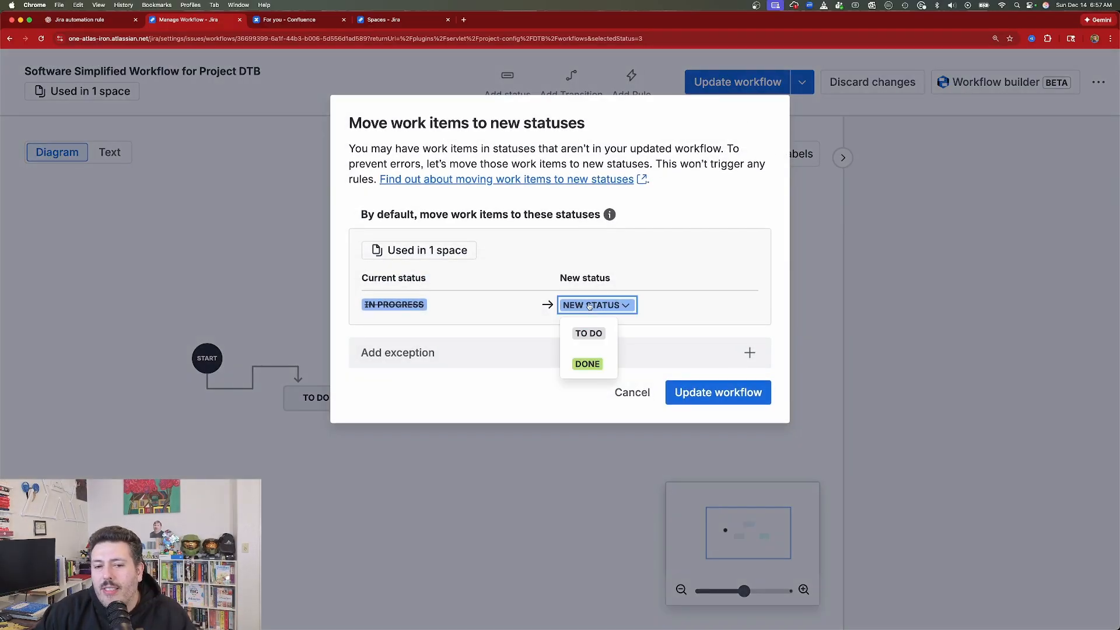
{"action": "left_click", "coordinate": [532, 359]}
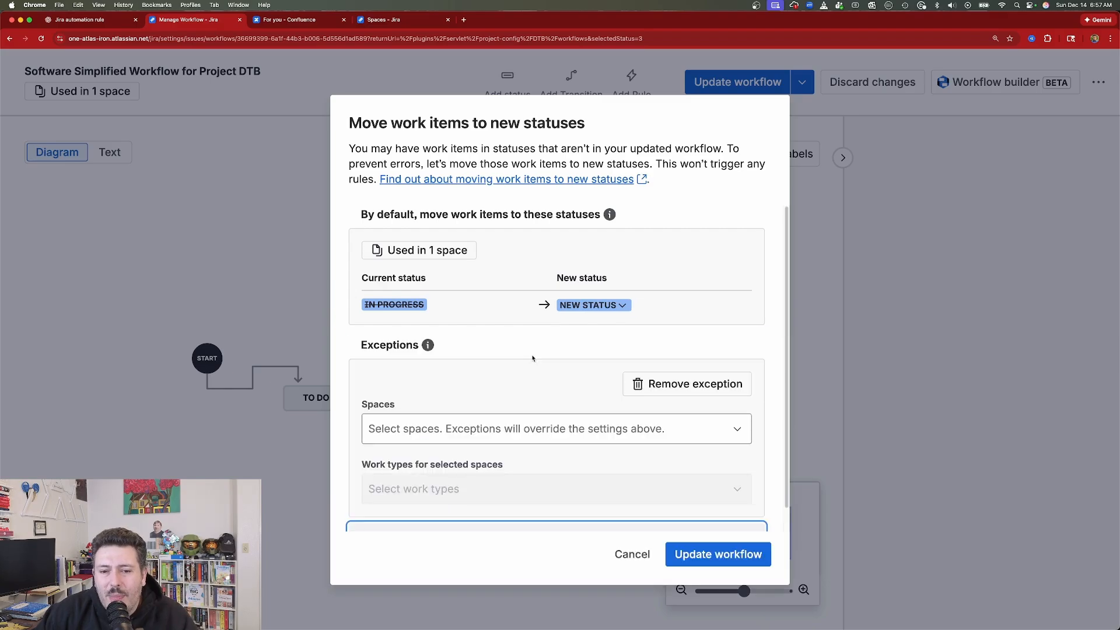
{"action": "scroll", "coordinate": [549, 385], "scroll_direction": "down", "scroll_amount": 1}
{"action": "left_click", "coordinate": [572, 414]}
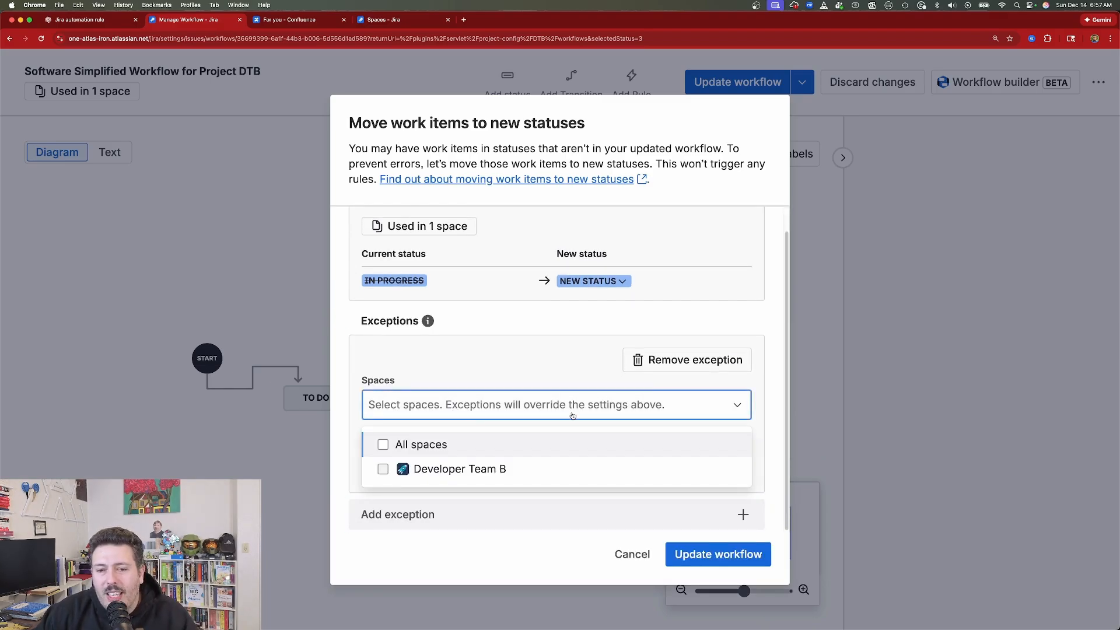
{"action": "left_click", "coordinate": [551, 370]}
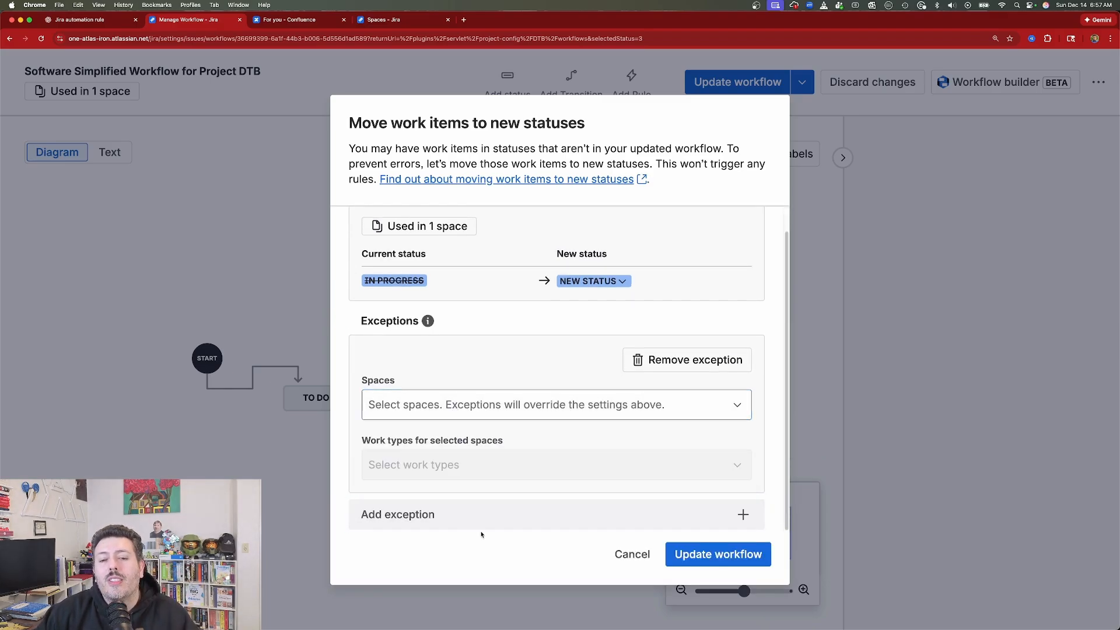
{"action": "left_click", "coordinate": [625, 561]}
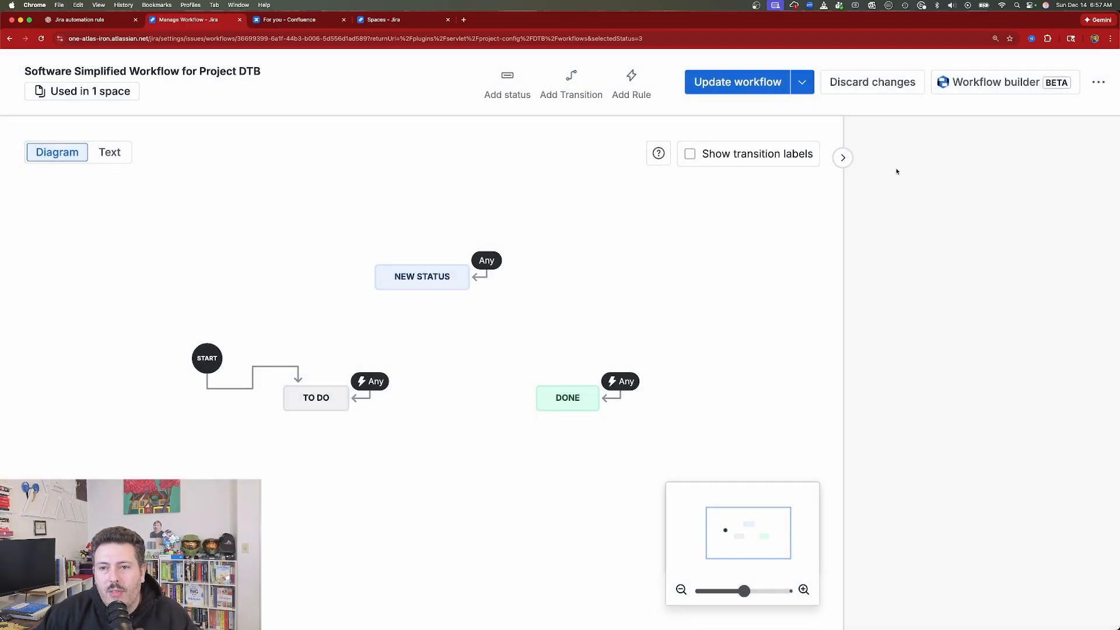
- Discard all changes to the workflow and reopen Software Simplified Workflow for Project DTB for editing
{"action": "left_click", "coordinate": [875, 83]}
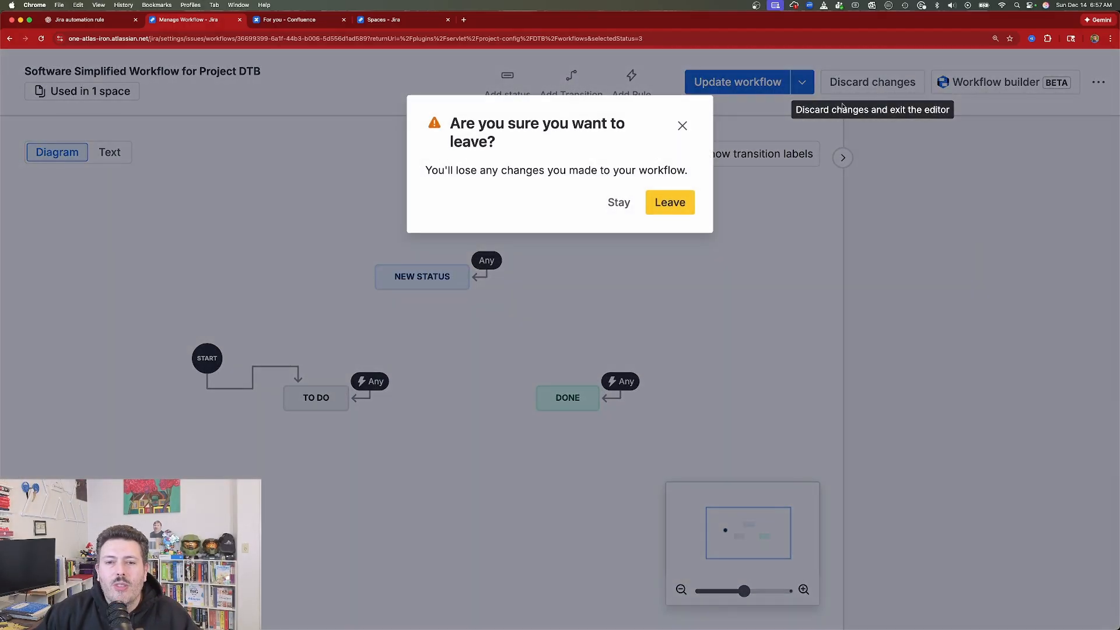
{"action": "left_click", "coordinate": [670, 202]}
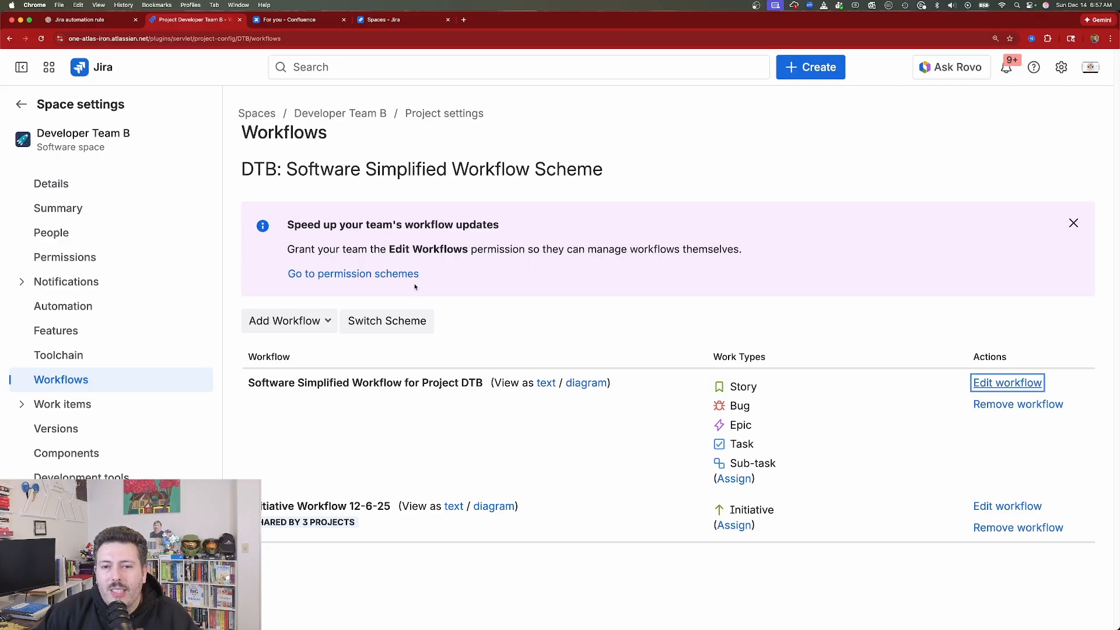
{"action": "left_click", "coordinate": [1009, 385]}
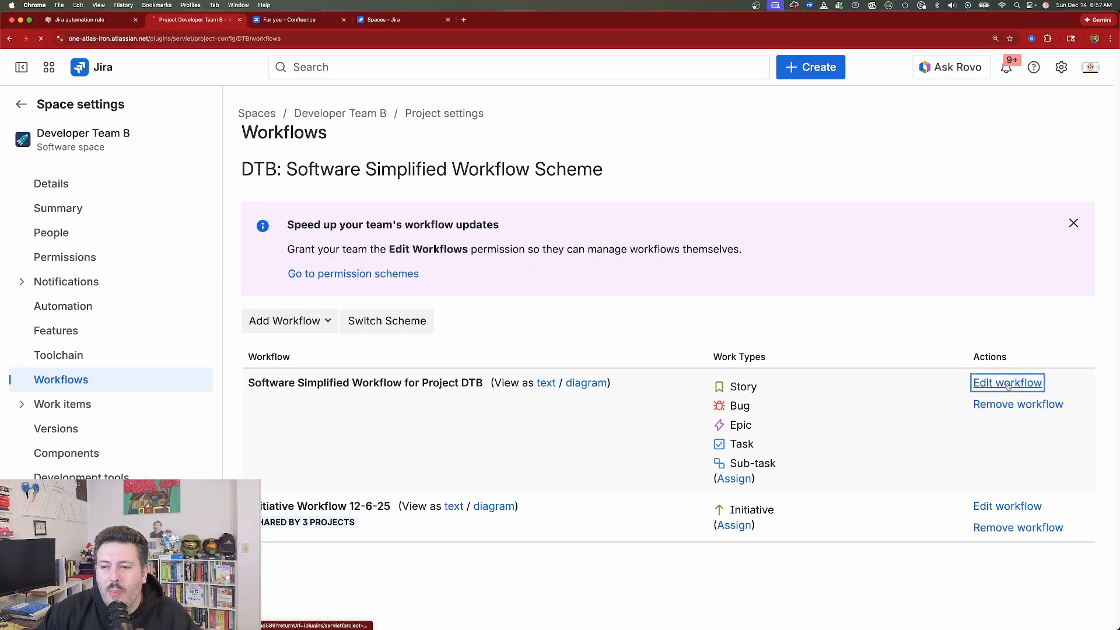
- Select the IN PROGRESS status, then view the details of its incoming transition from any status
{"action": "left_click", "coordinate": [457, 400]}
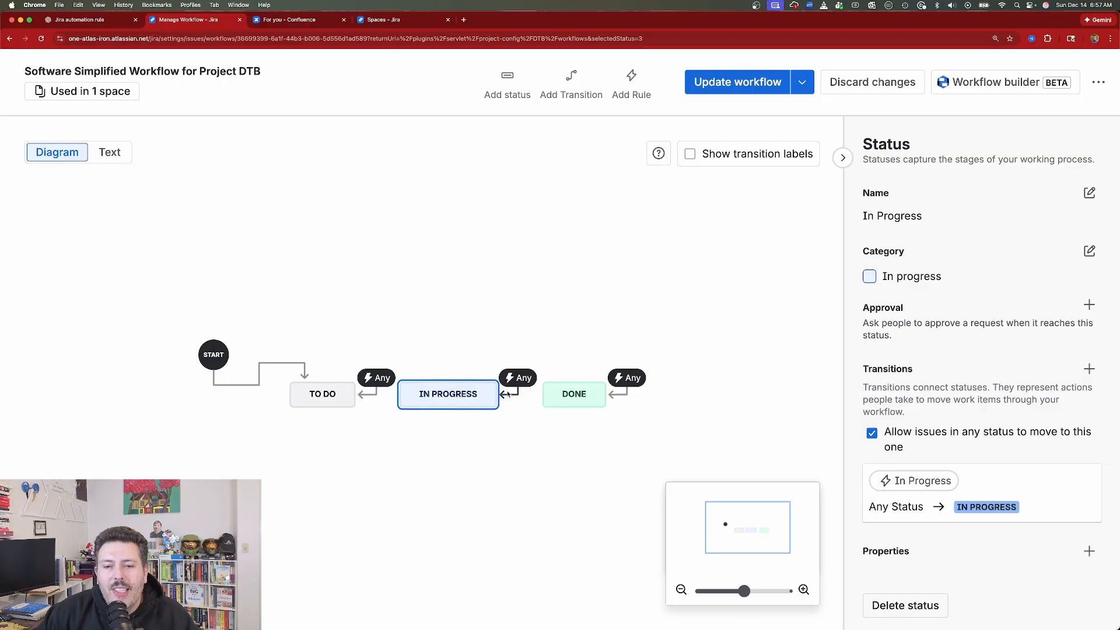
{"action": "left_click", "coordinate": [515, 396]}
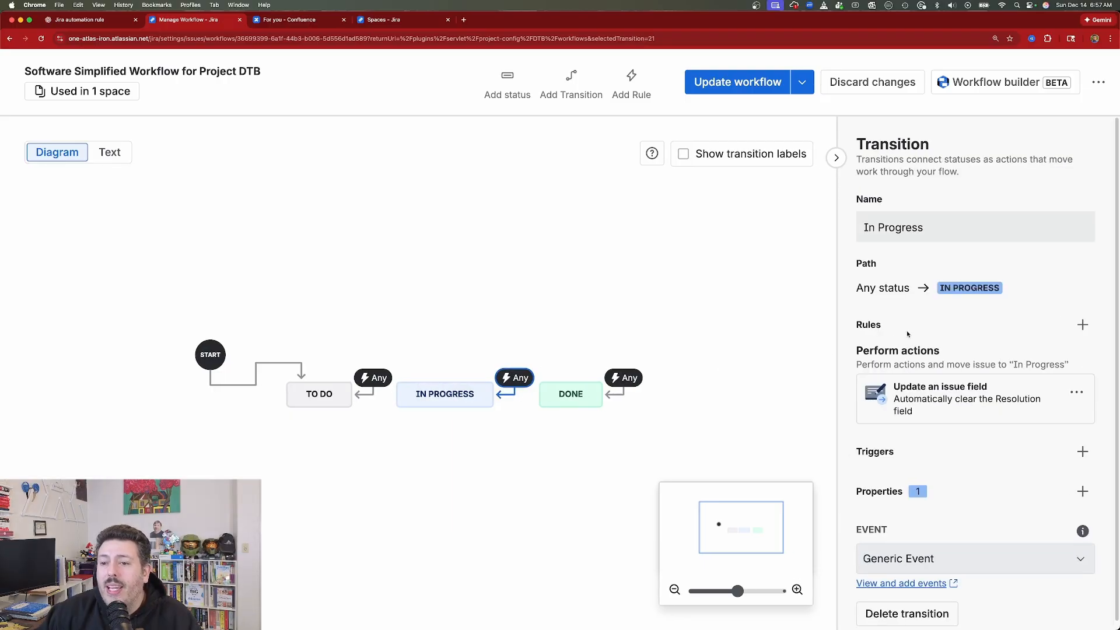
{"action": "left_click", "coordinate": [889, 229]}
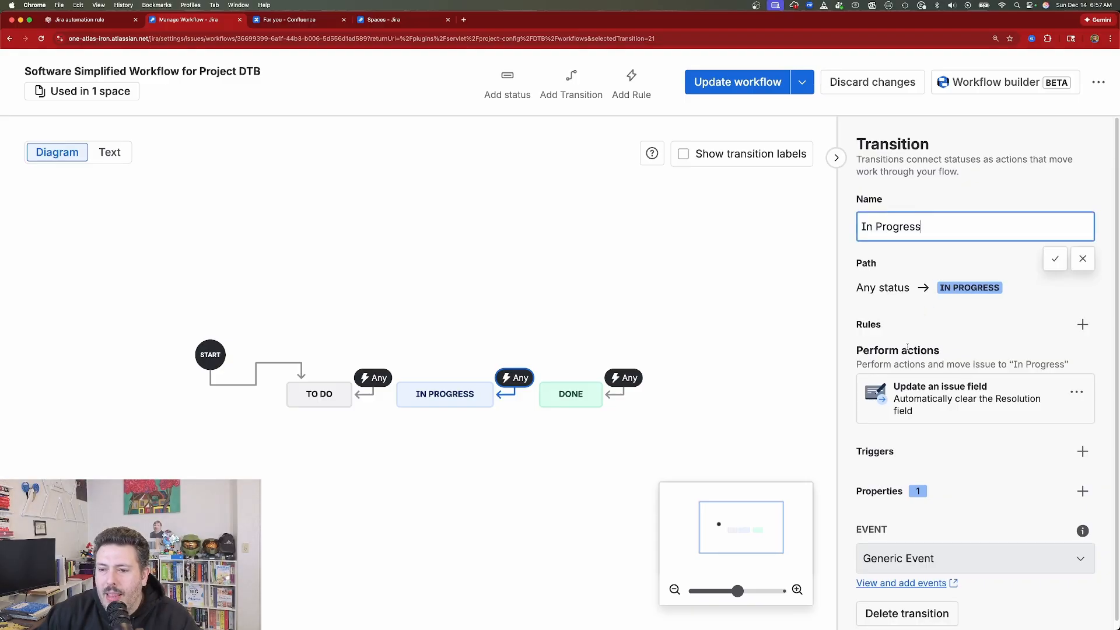
{"action": "scroll", "coordinate": [907, 349], "scroll_direction": "down", "scroll_amount": 1}
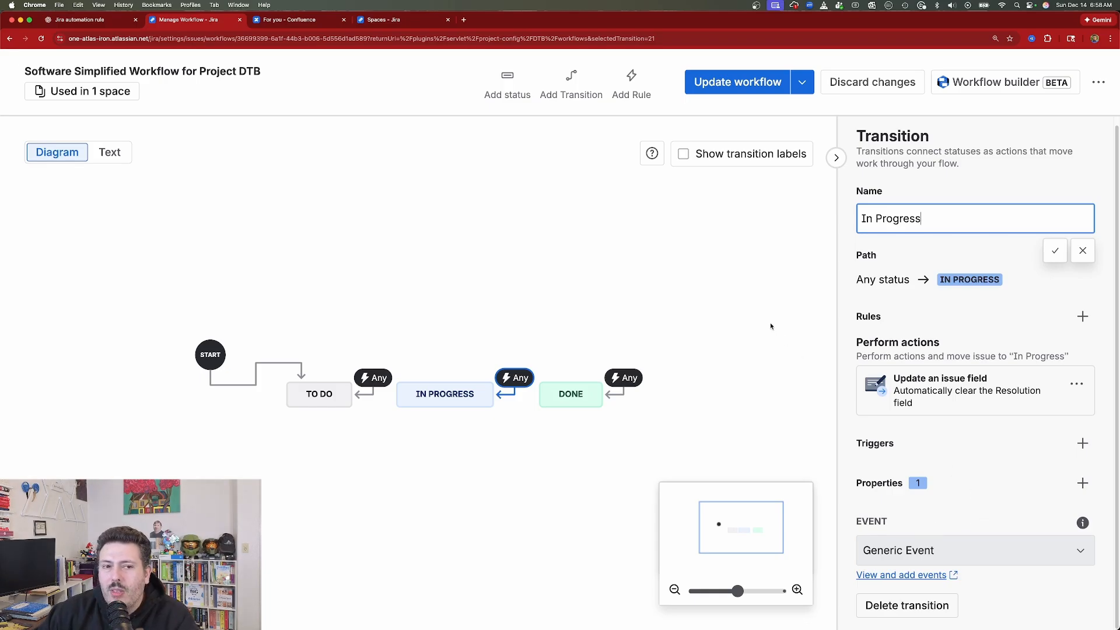
- Examine the rules that can be added to the In Progress transition, including the Perform actions and Validate details types
{"action": "left_click", "coordinate": [1083, 316]}
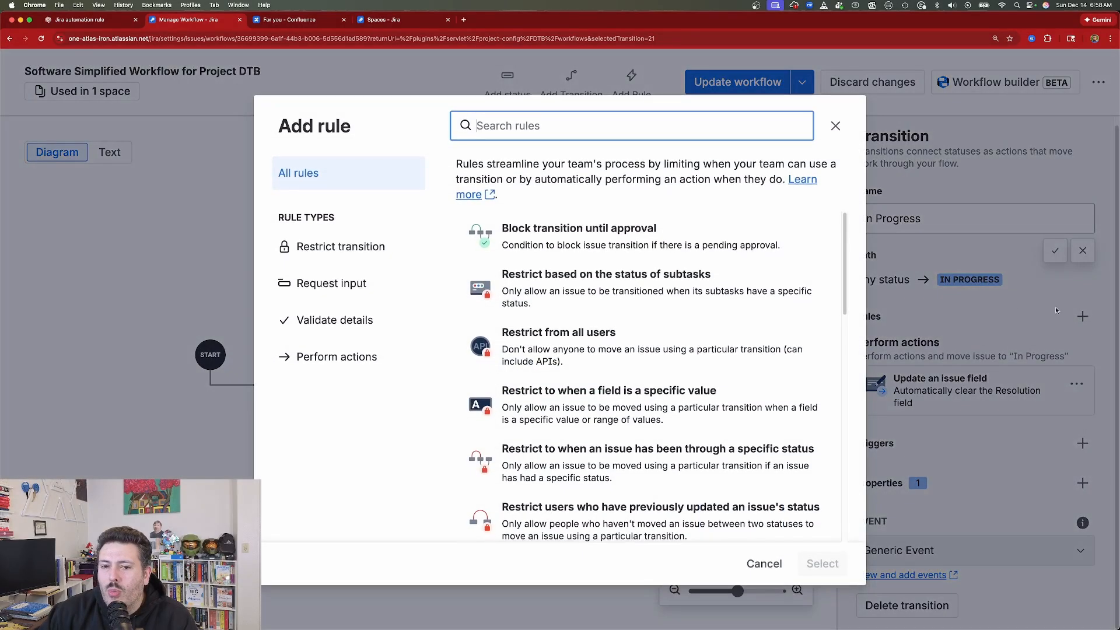
{"action": "scroll", "coordinate": [611, 269], "scroll_direction": "down", "scroll_amount": 15}
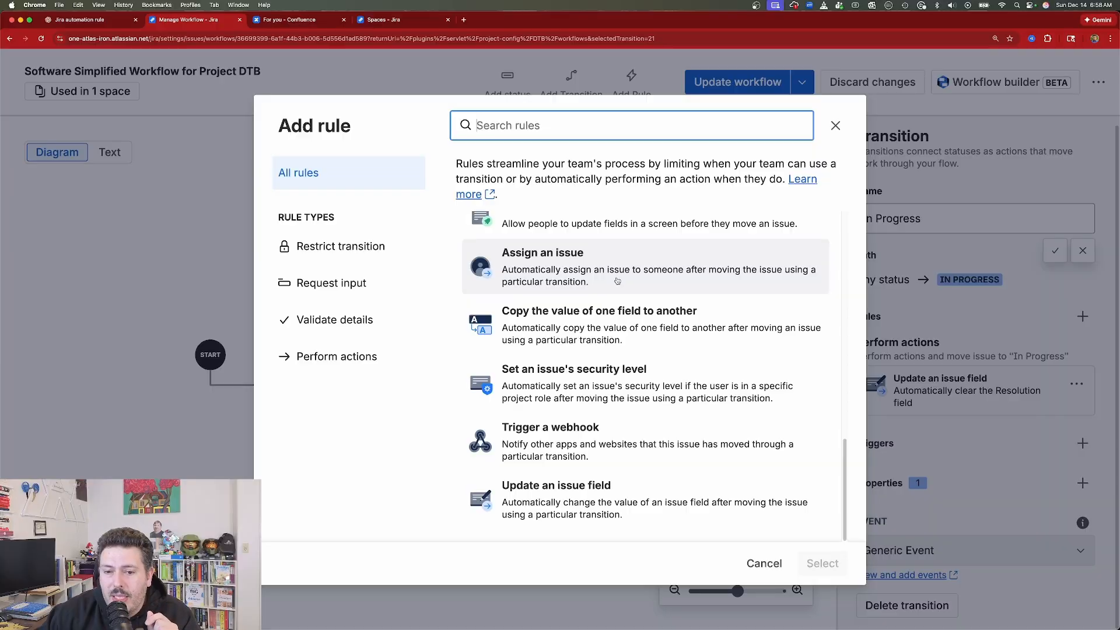
{"action": "scroll", "coordinate": [584, 379], "scroll_direction": "up", "scroll_amount": 1}
{"action": "left_click", "coordinate": [574, 515]}
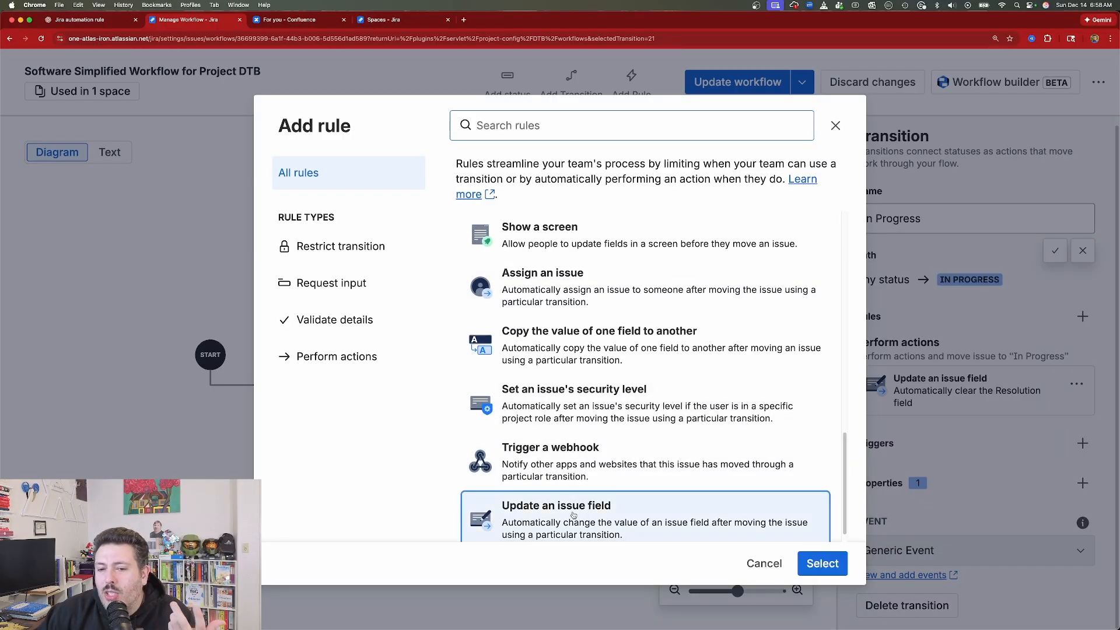
{"action": "scroll", "coordinate": [590, 466], "scroll_direction": "up", "scroll_amount": 3}
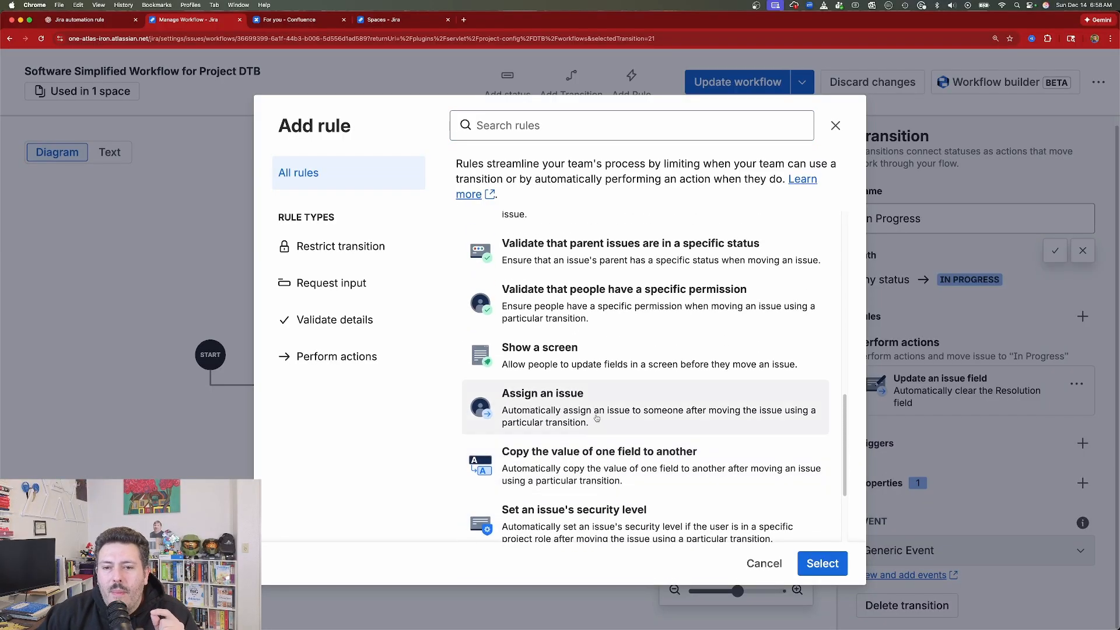
{"action": "scroll", "coordinate": [584, 359], "scroll_direction": "up", "scroll_amount": 1}
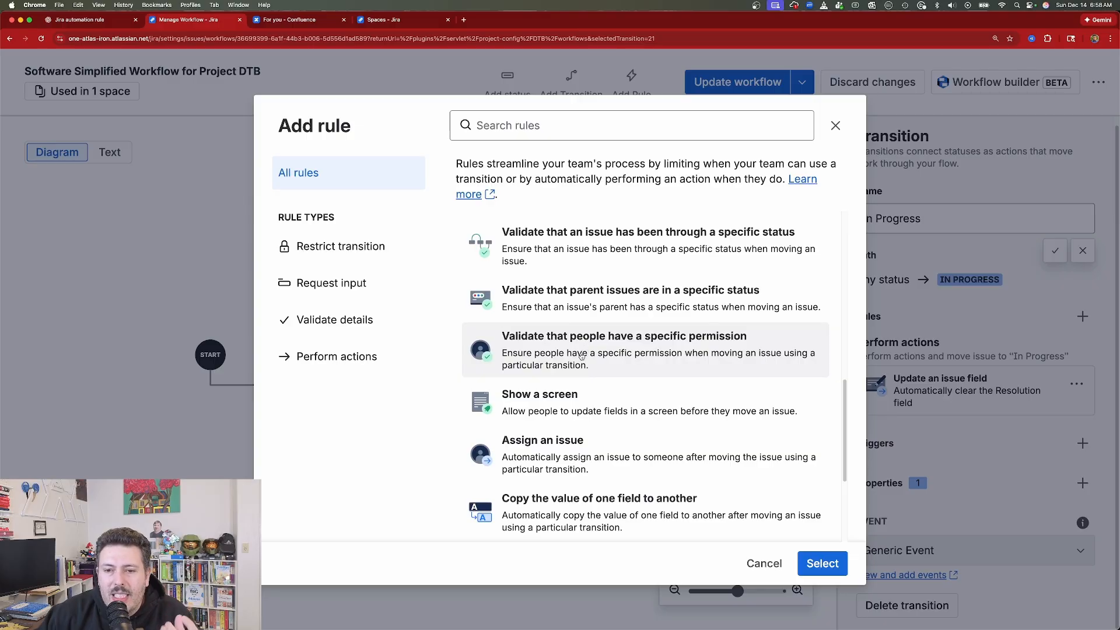
{"action": "scroll", "coordinate": [580, 354], "scroll_direction": "up", "scroll_amount": 1}
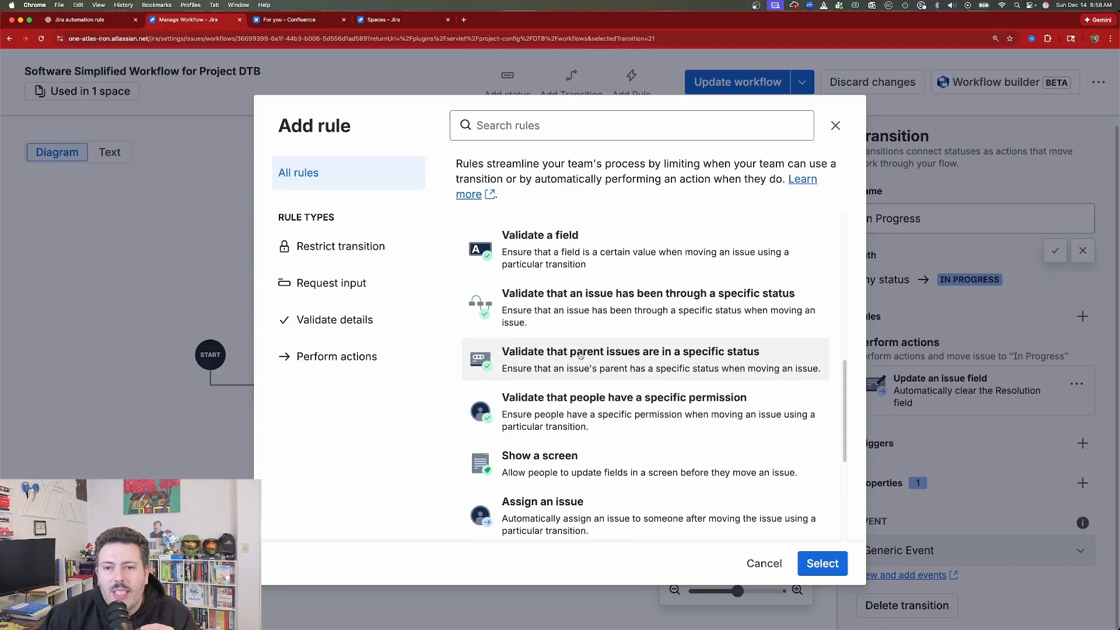
{"action": "scroll", "coordinate": [581, 355], "scroll_direction": "up", "scroll_amount": 1}
{"action": "left_click", "coordinate": [549, 304]}
{"action": "scroll", "coordinate": [548, 304], "scroll_direction": "up", "scroll_amount": 2}
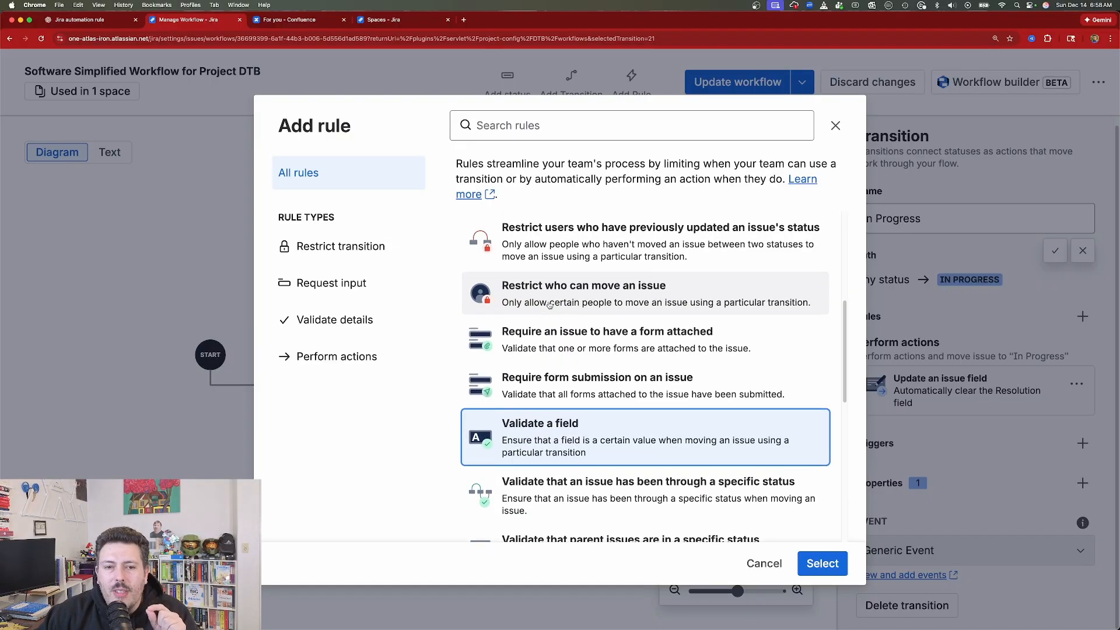
{"action": "scroll", "coordinate": [548, 305], "scroll_direction": "up", "scroll_amount": 1}
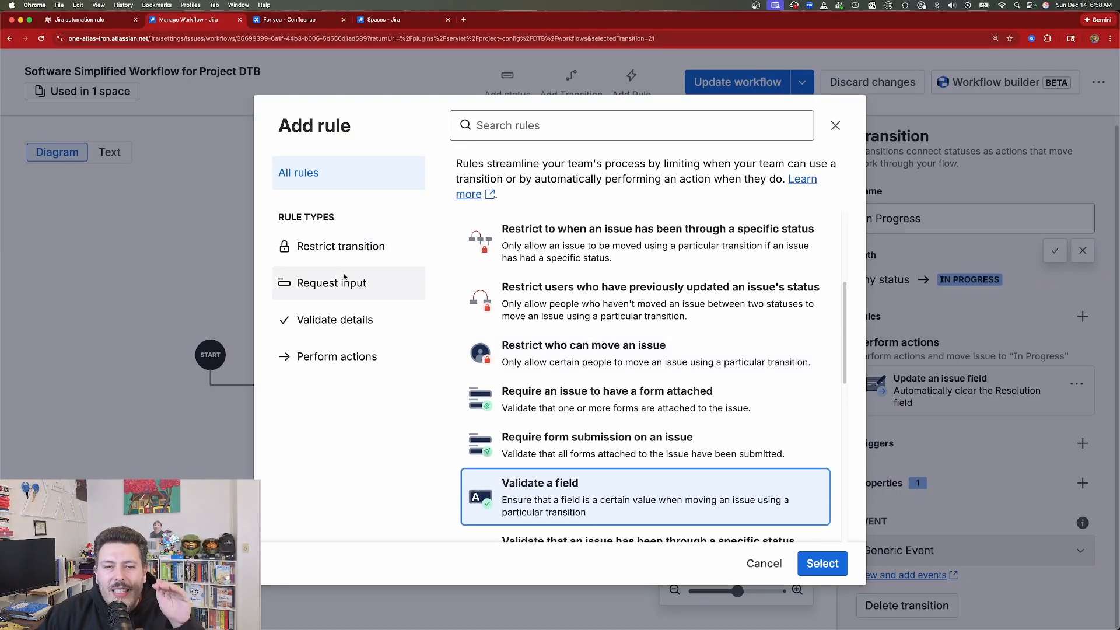
{"action": "left_click", "coordinate": [335, 357]}
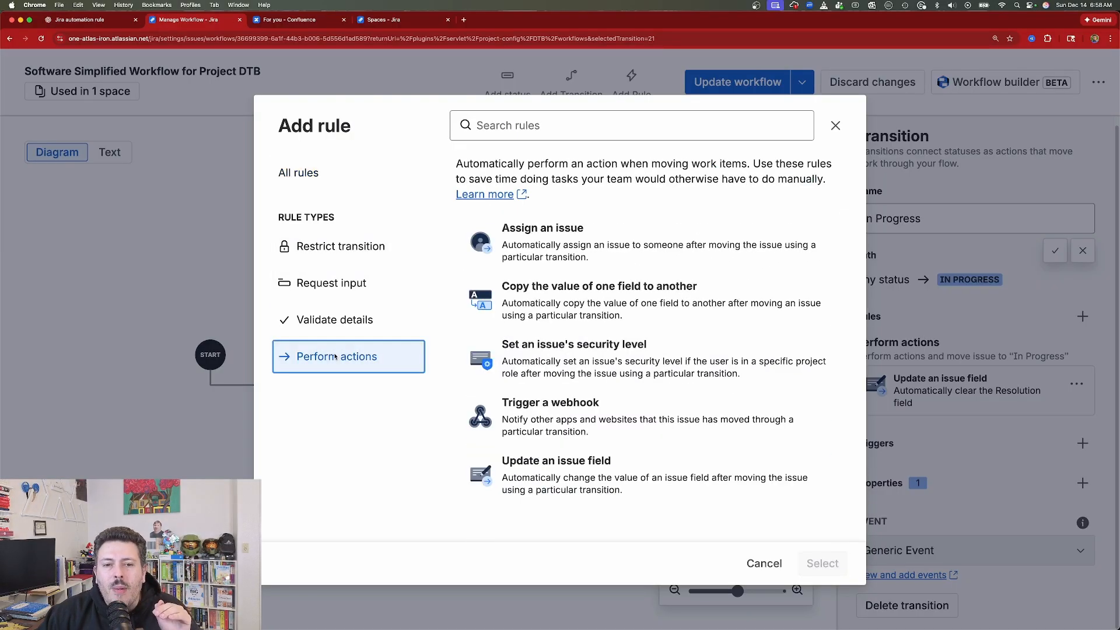
{"action": "left_click", "coordinate": [325, 320]}
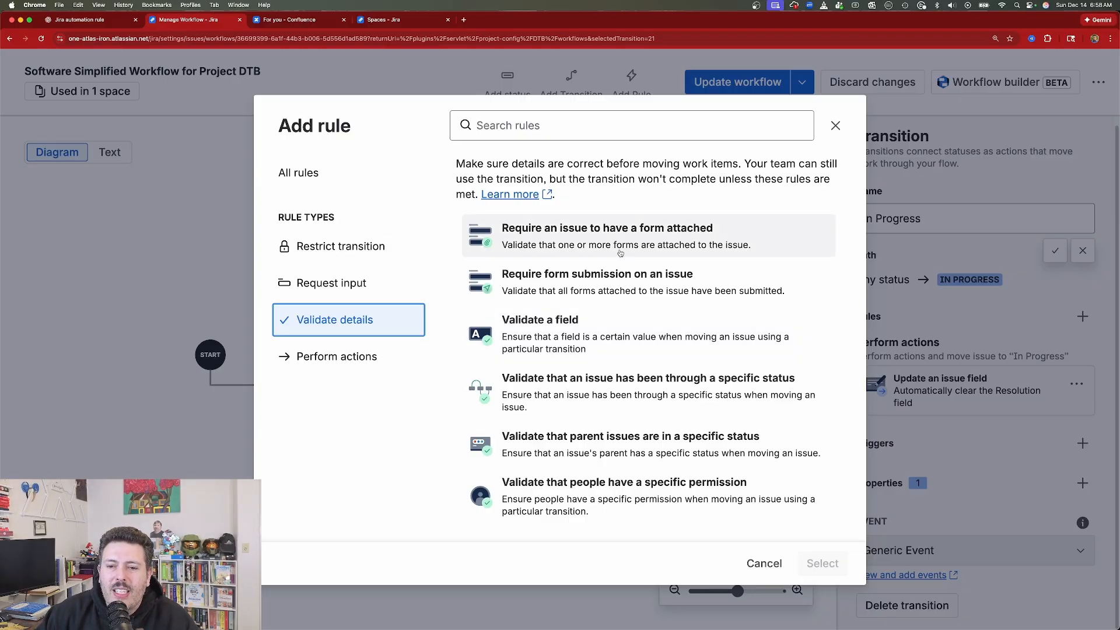
- Start a Validate a field rule for the In Progress transition, view its validation options, and close without adding it
{"action": "left_click", "coordinate": [564, 337]}
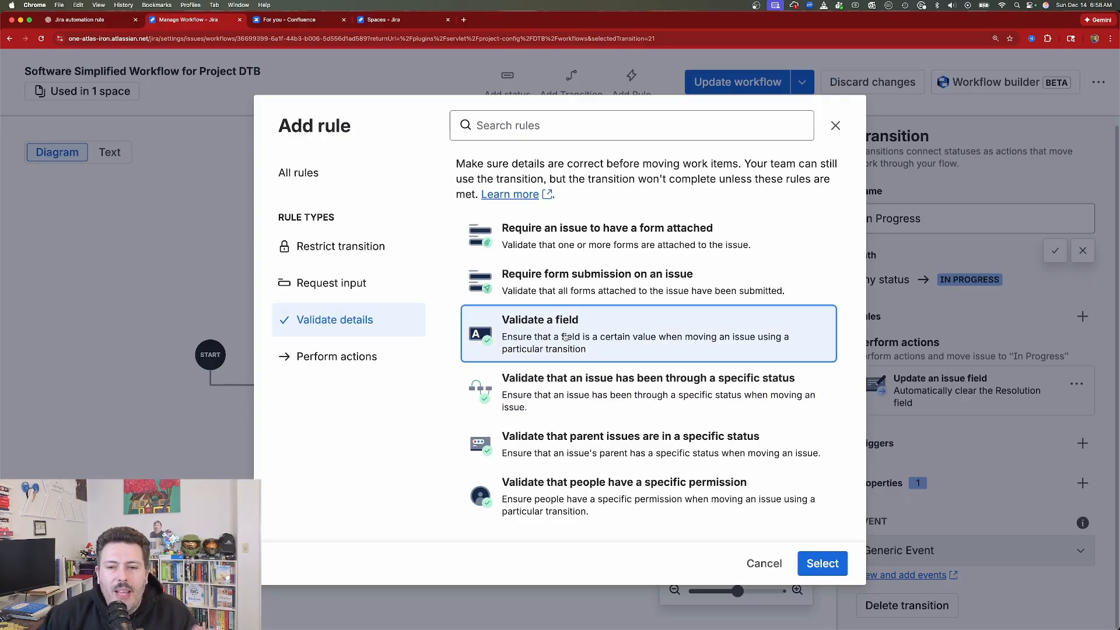
{"action": "left_click", "coordinate": [823, 563]}
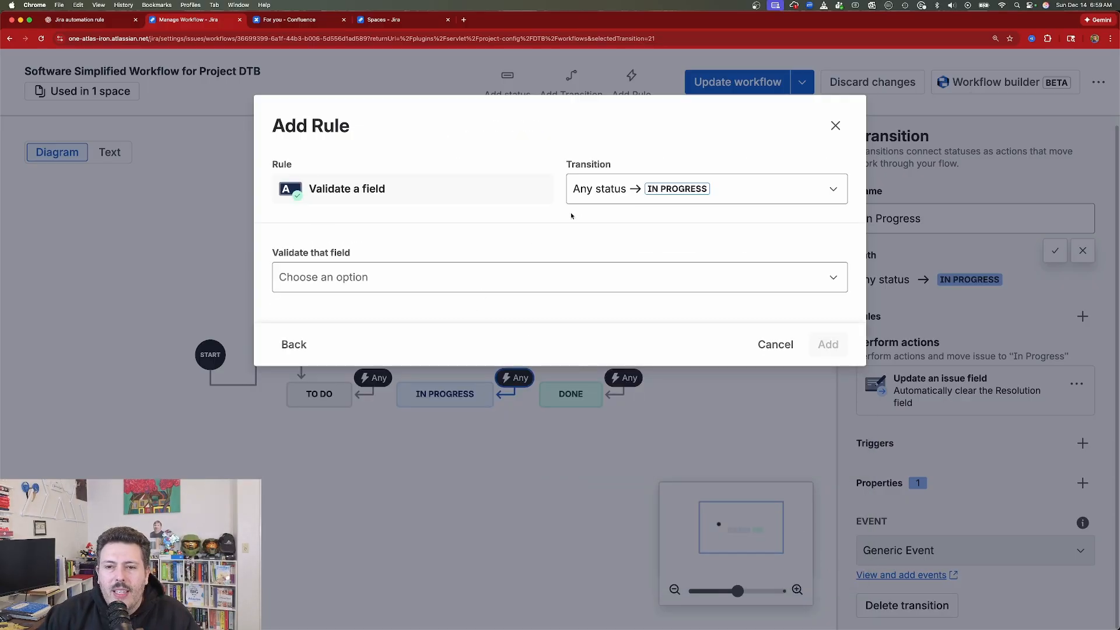
{"action": "left_click", "coordinate": [410, 282]}
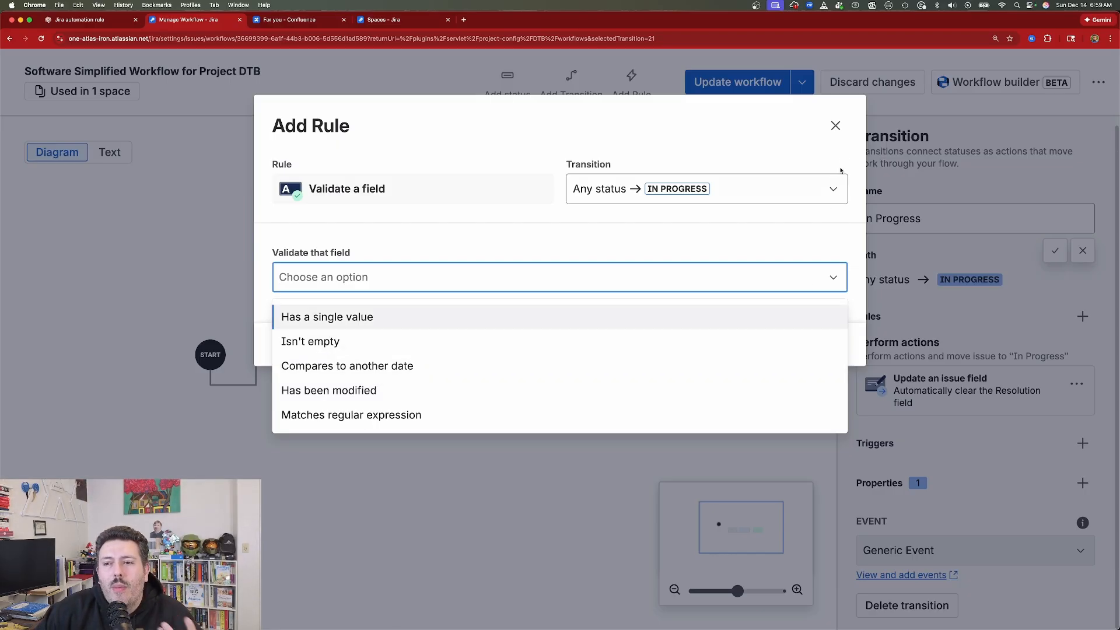
{"action": "left_click", "coordinate": [836, 127]}
{"action": "left_click", "coordinate": [835, 127]}
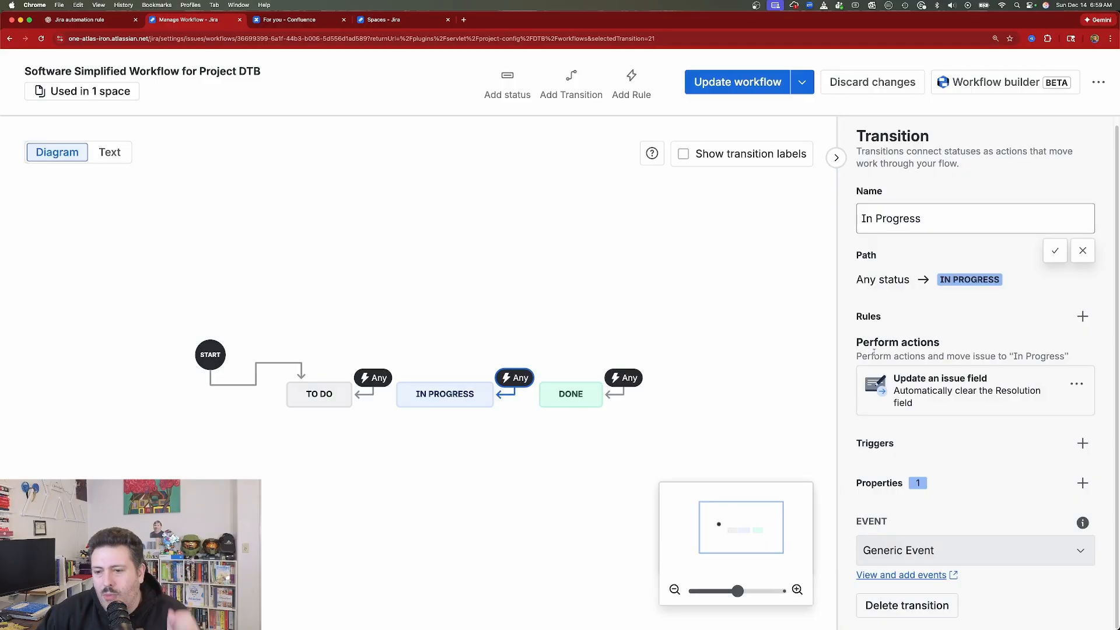
- View the development triggers available for the In Progress transition, and close without adding any
{"action": "left_click", "coordinate": [1082, 443]}
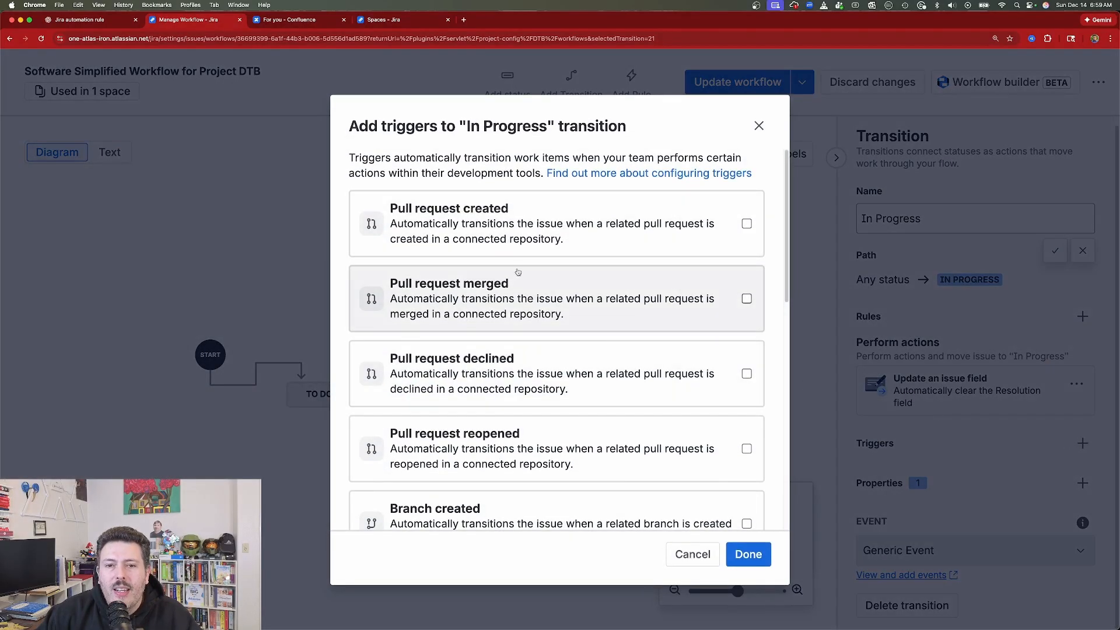
{"action": "scroll", "coordinate": [545, 360], "scroll_direction": "down", "scroll_amount": 10}
{"action": "scroll", "coordinate": [546, 360], "scroll_direction": "up", "scroll_amount": 9}
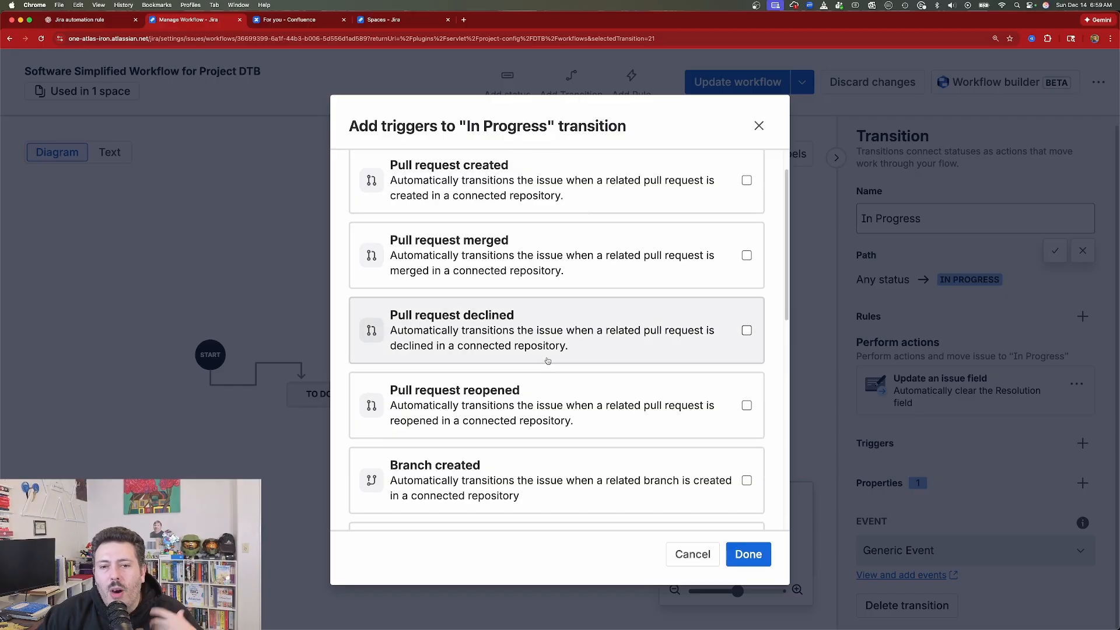
{"action": "scroll", "coordinate": [559, 353], "scroll_direction": "up", "scroll_amount": 2}
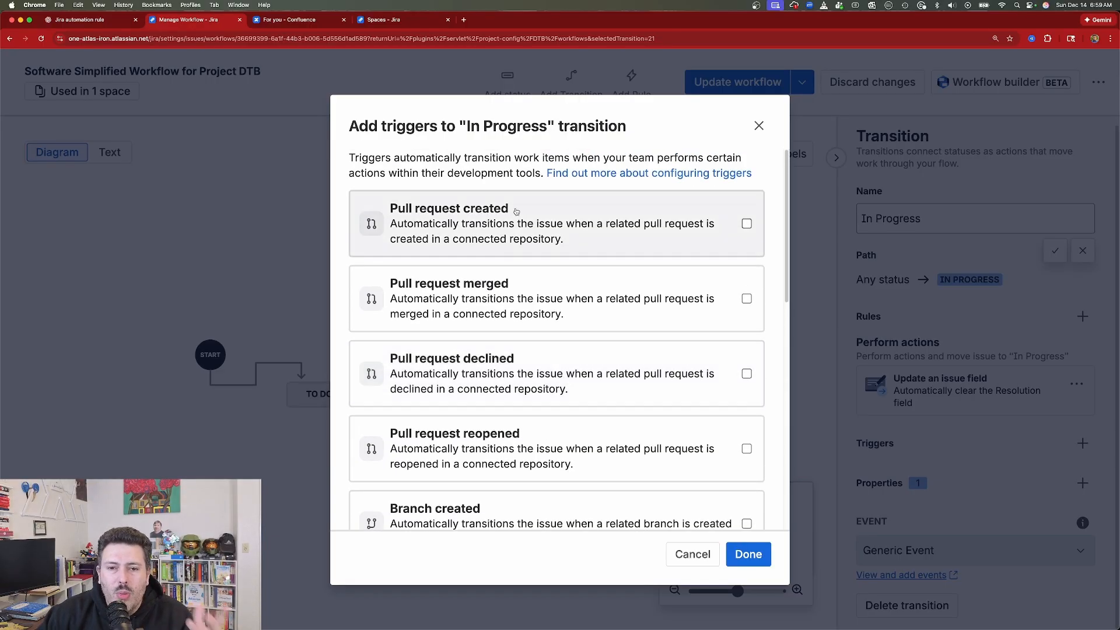
{"action": "scroll", "coordinate": [636, 420], "scroll_direction": "down", "scroll_amount": 5}
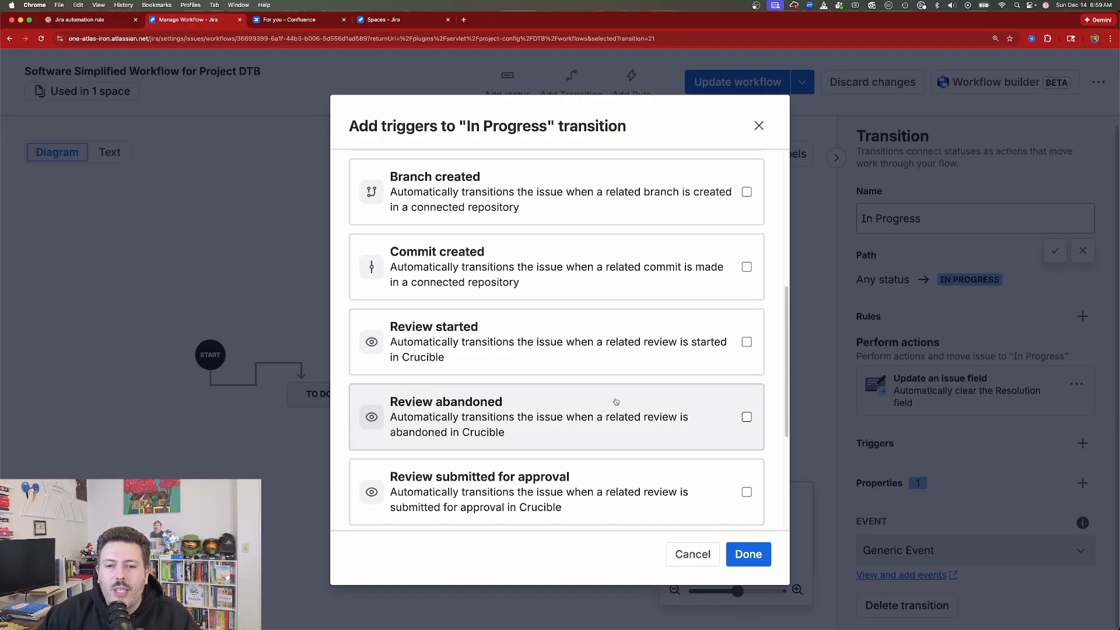
{"action": "left_click", "coordinate": [759, 126]}
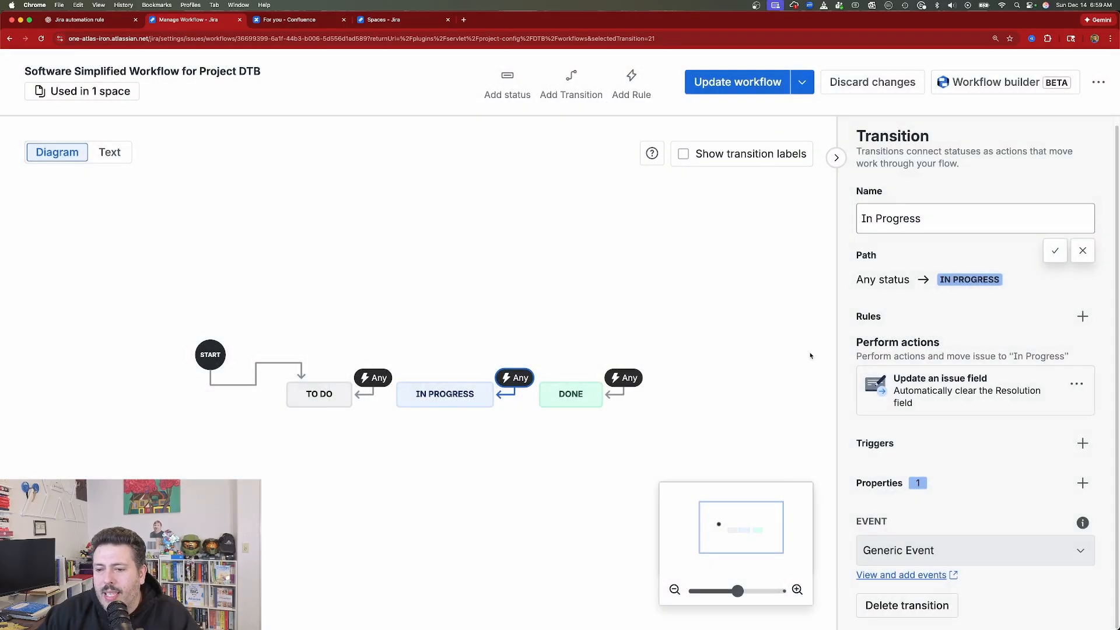
- View the In Progress transition's properties and available events without changing them, and reselect the transition
{"action": "left_click", "coordinate": [1083, 483]}
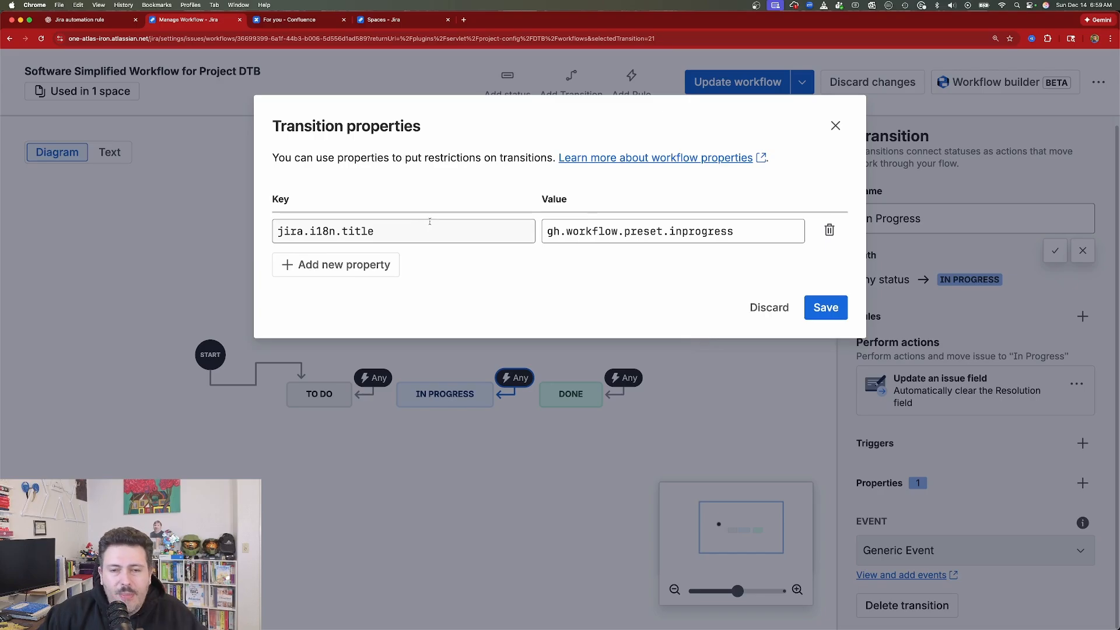
{"action": "left_click", "coordinate": [835, 126]}
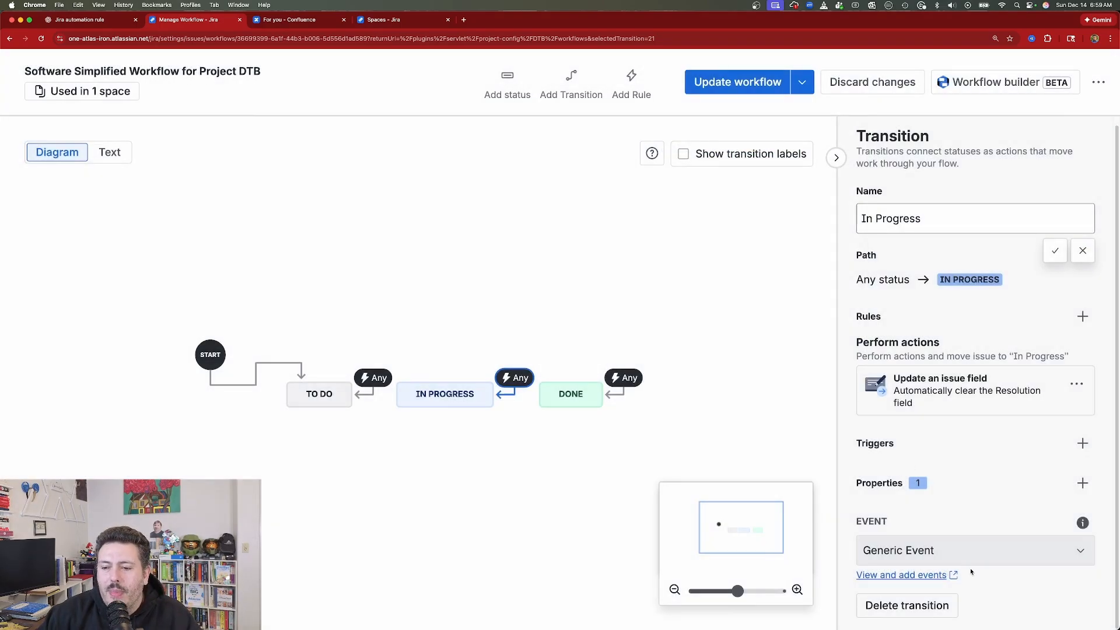
{"action": "left_click", "coordinate": [1030, 556]}
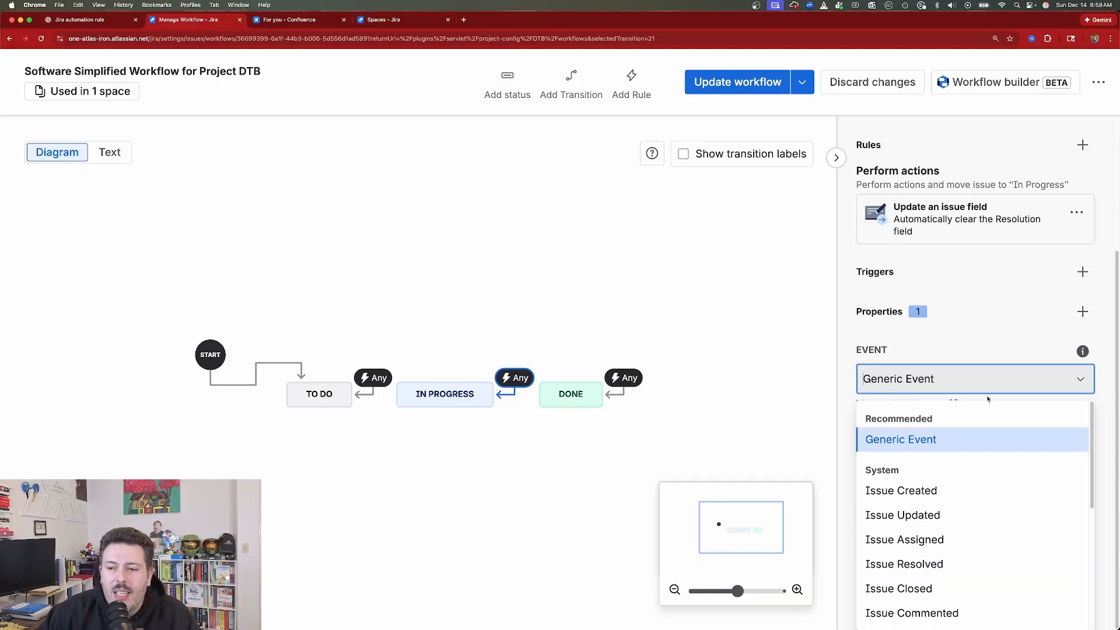
{"action": "left_click", "coordinate": [768, 408]}
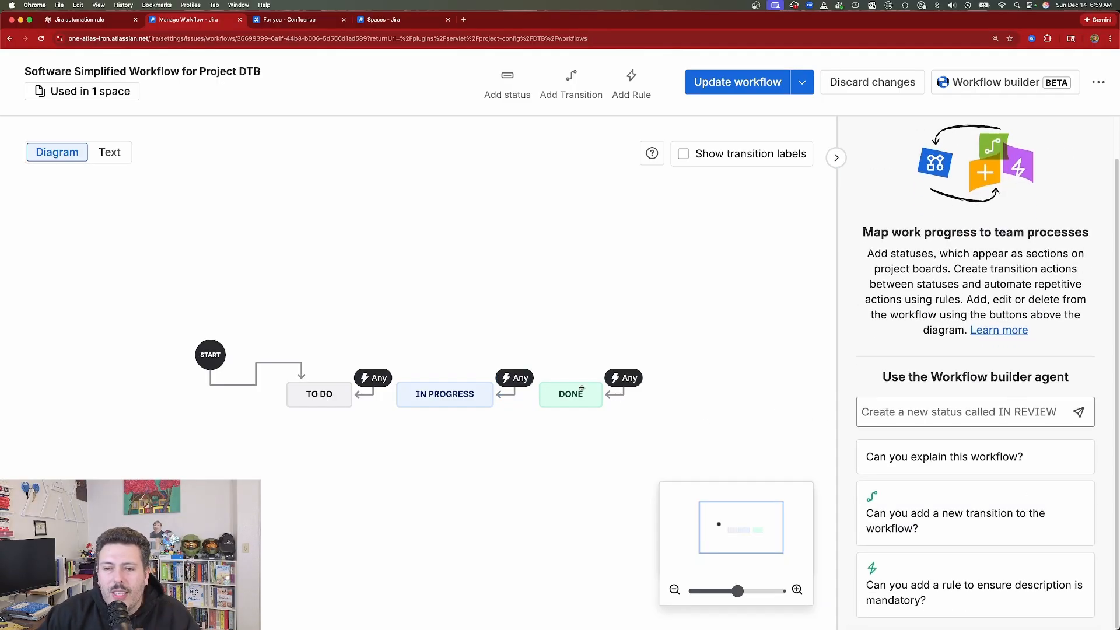
{"action": "left_click", "coordinate": [514, 393]}
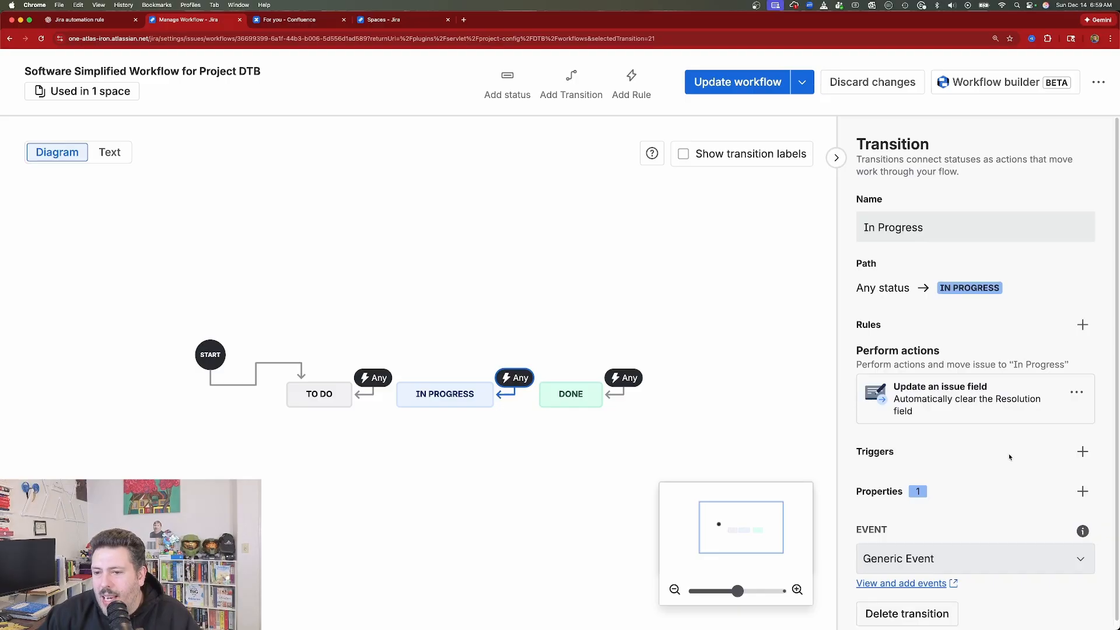